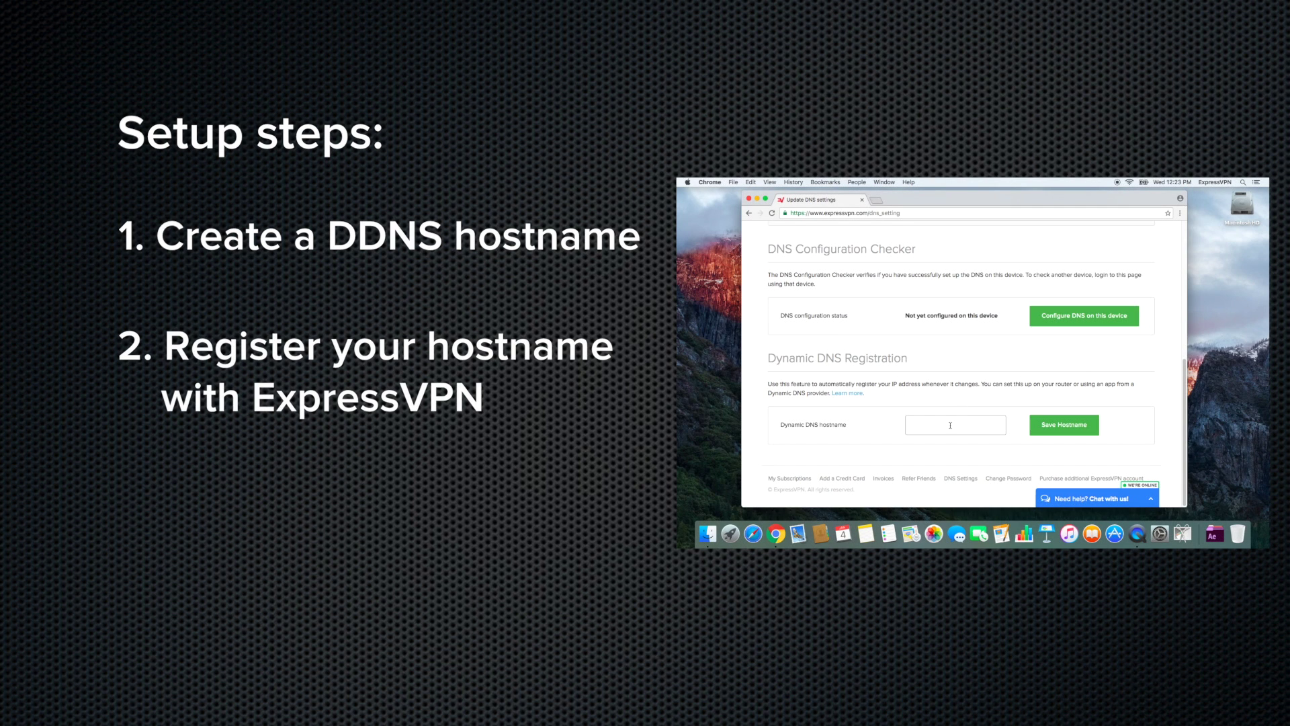
Move from the 'Setup steps' title slide to the Dynu homepage in Chrome
click(950, 424)
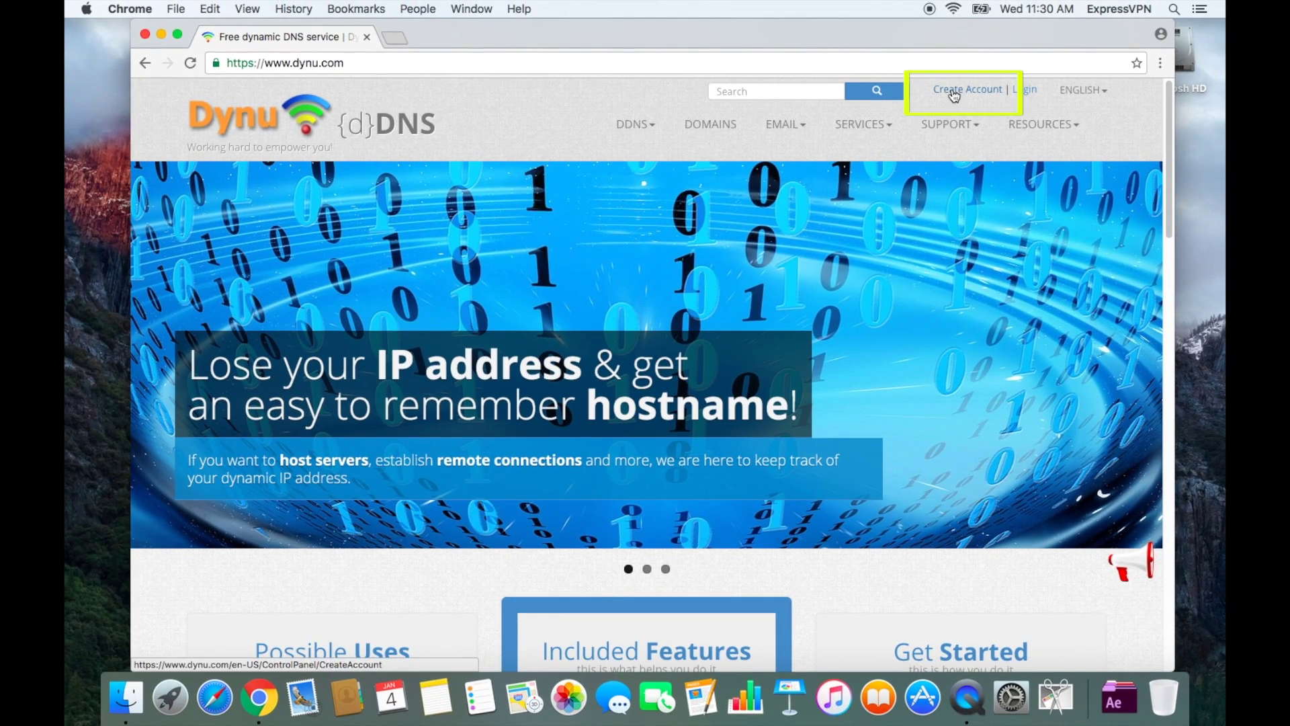
Submit the Dynu registration form, then log in to the verified account
click(954, 91)
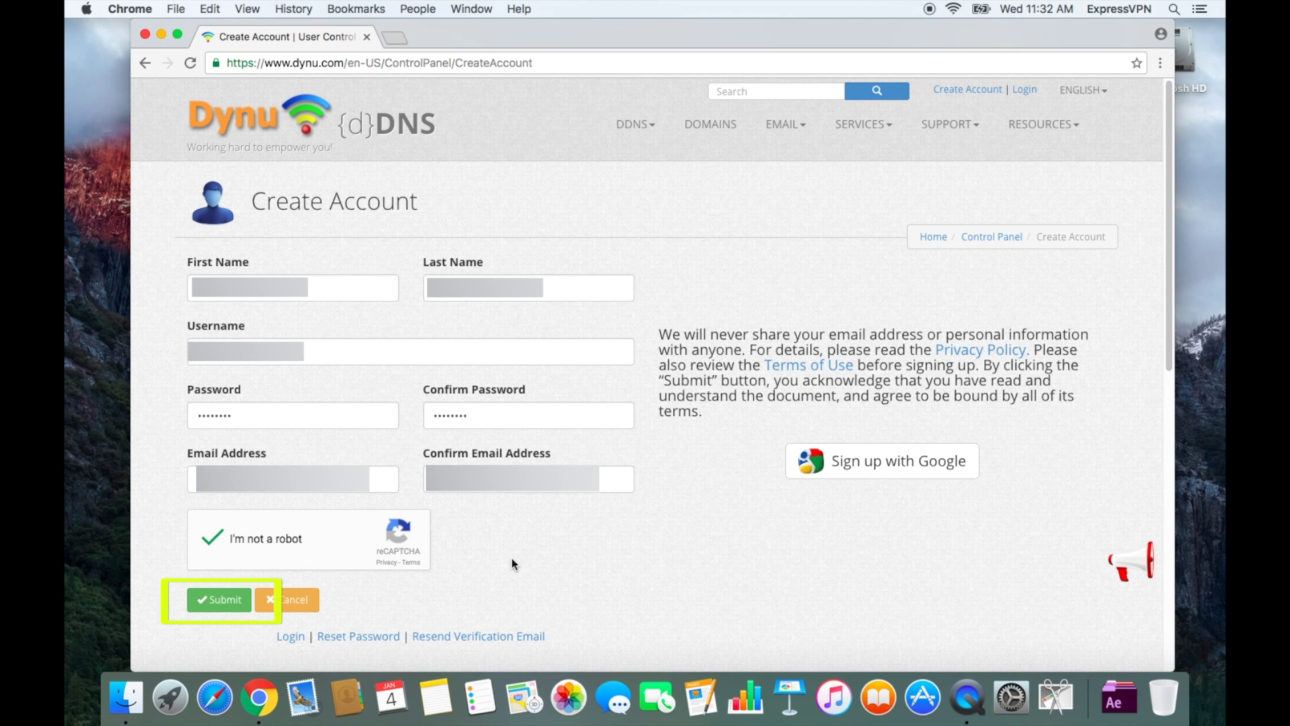
click(221, 590)
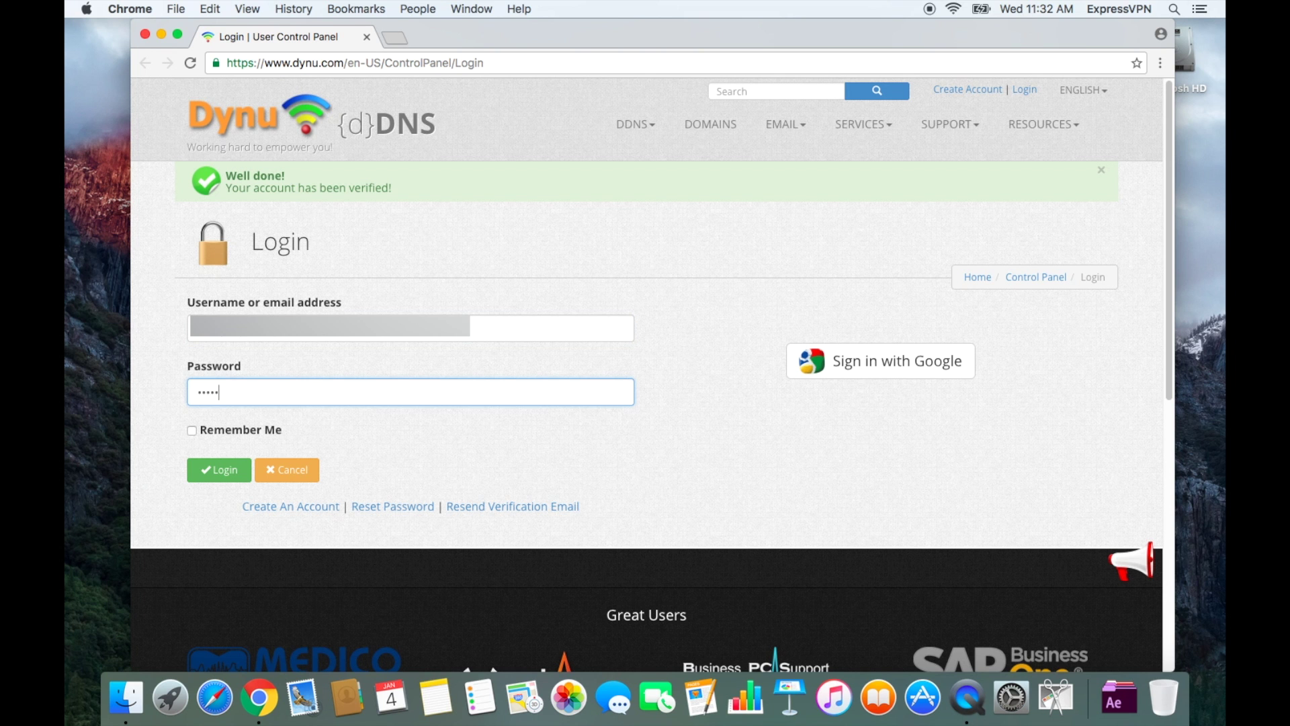
text(•••••)
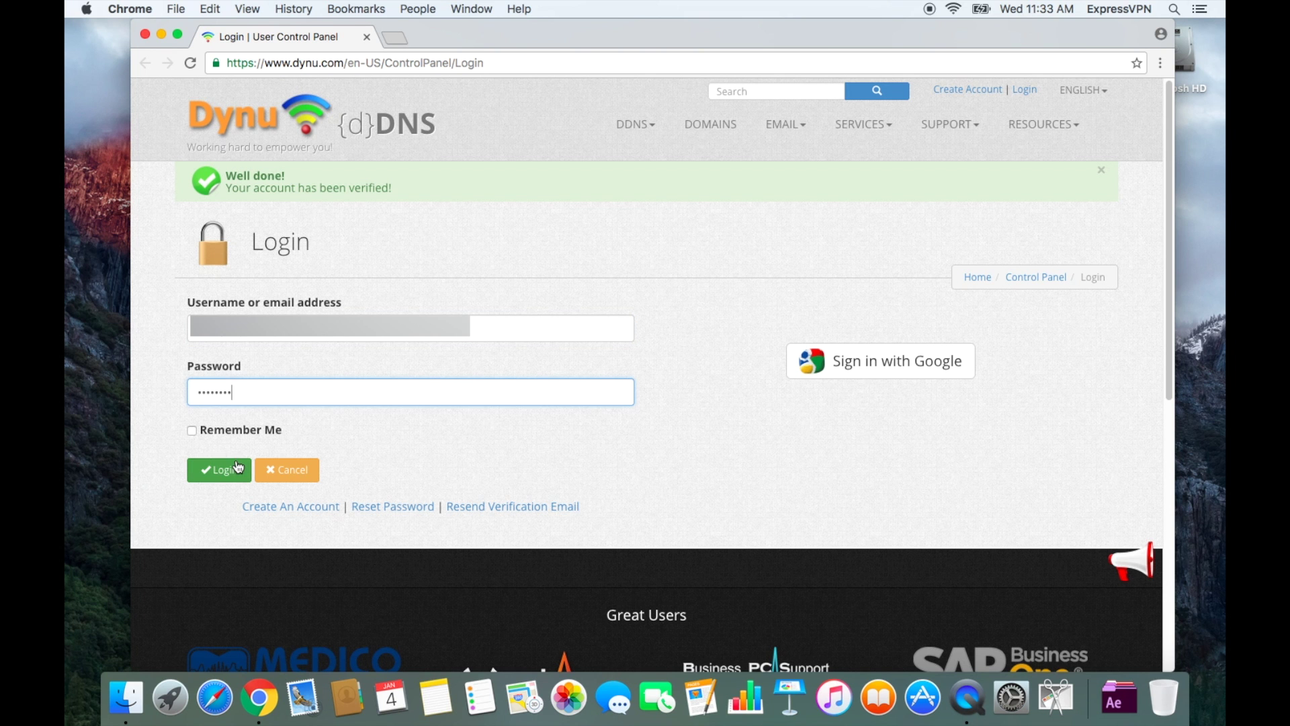
click(237, 467)
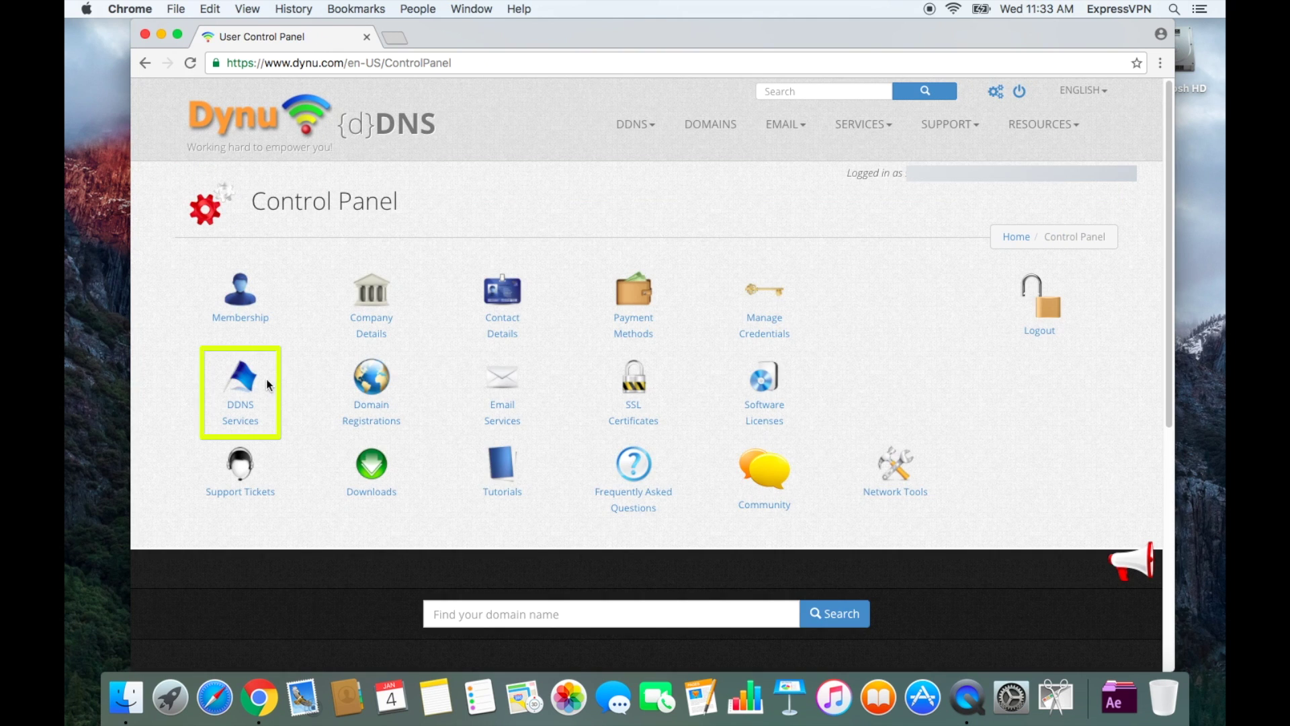
Add setupexpressvpn.dynu.com under DDNS Services and save it with IPv6 disabled
click(242, 383)
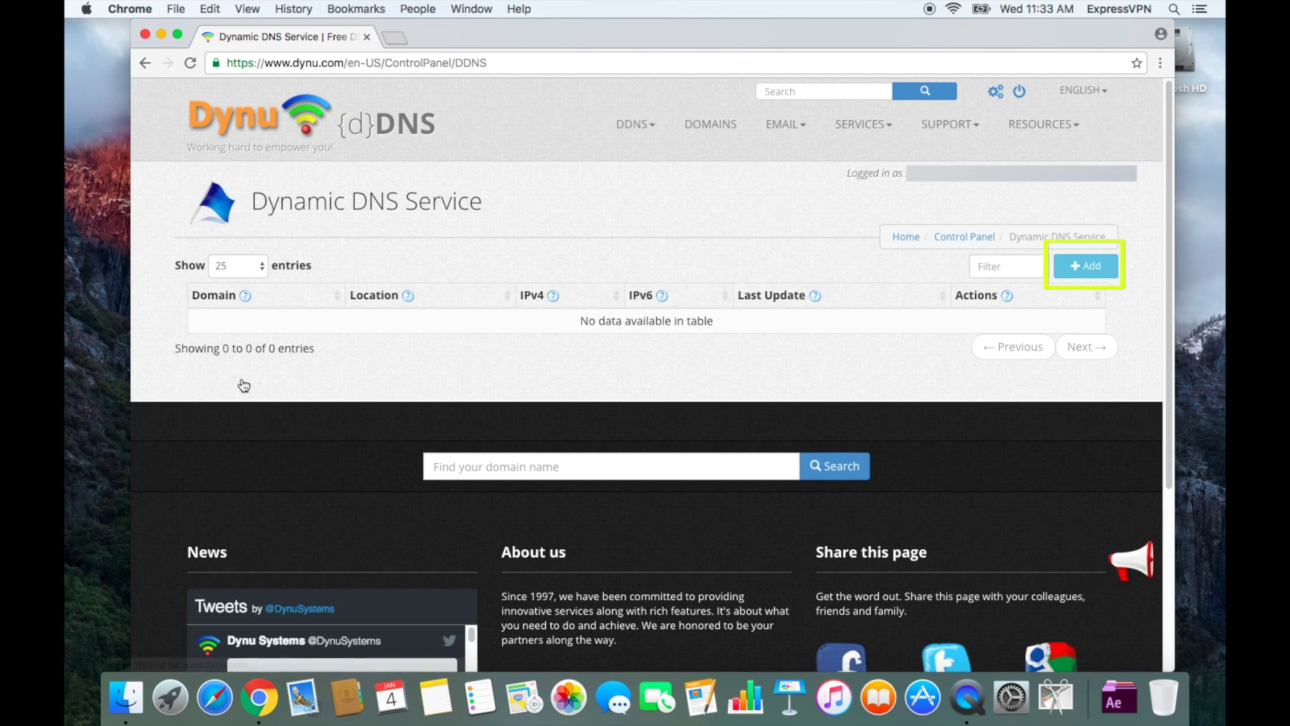
click(1085, 273)
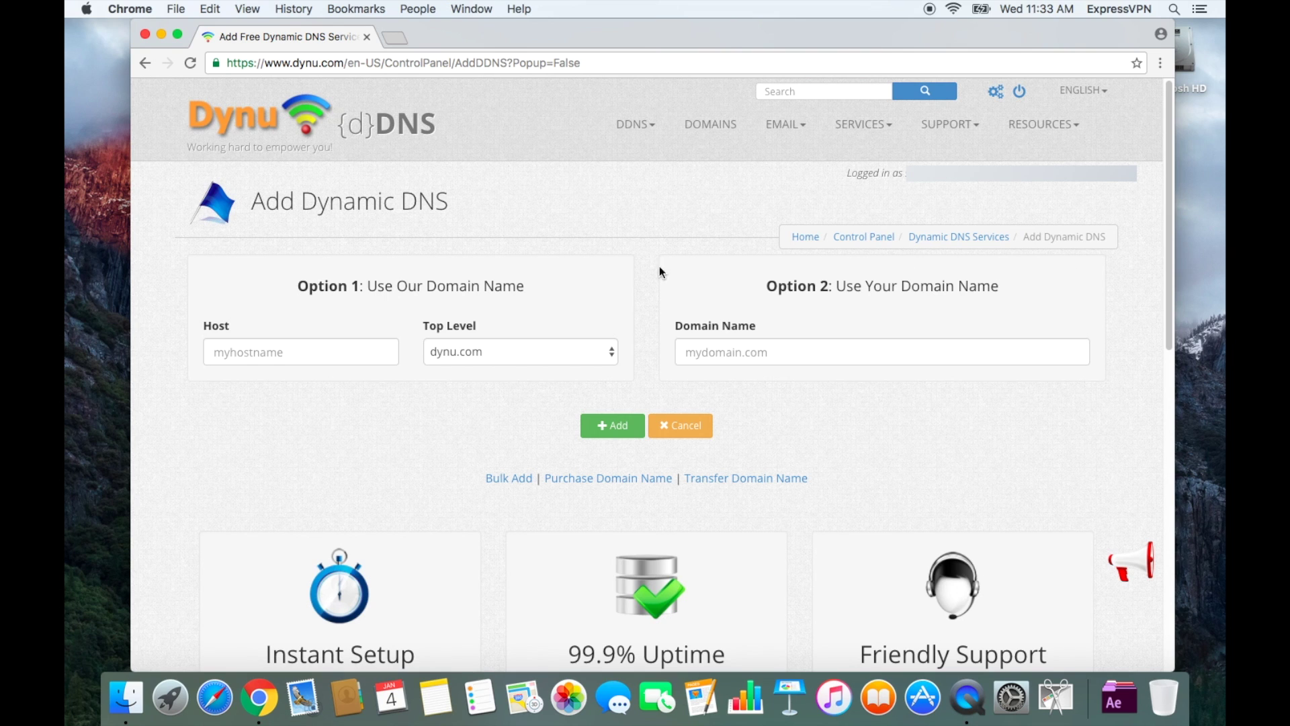
click(352, 346)
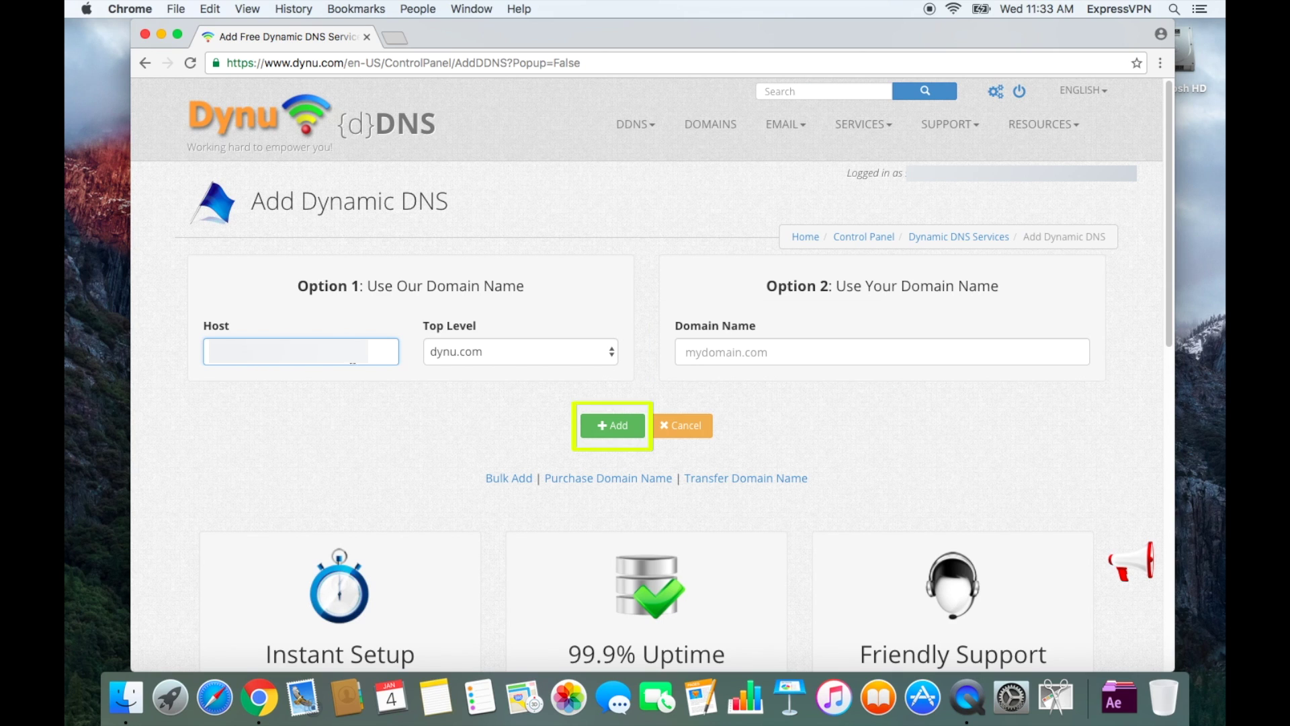
click(596, 432)
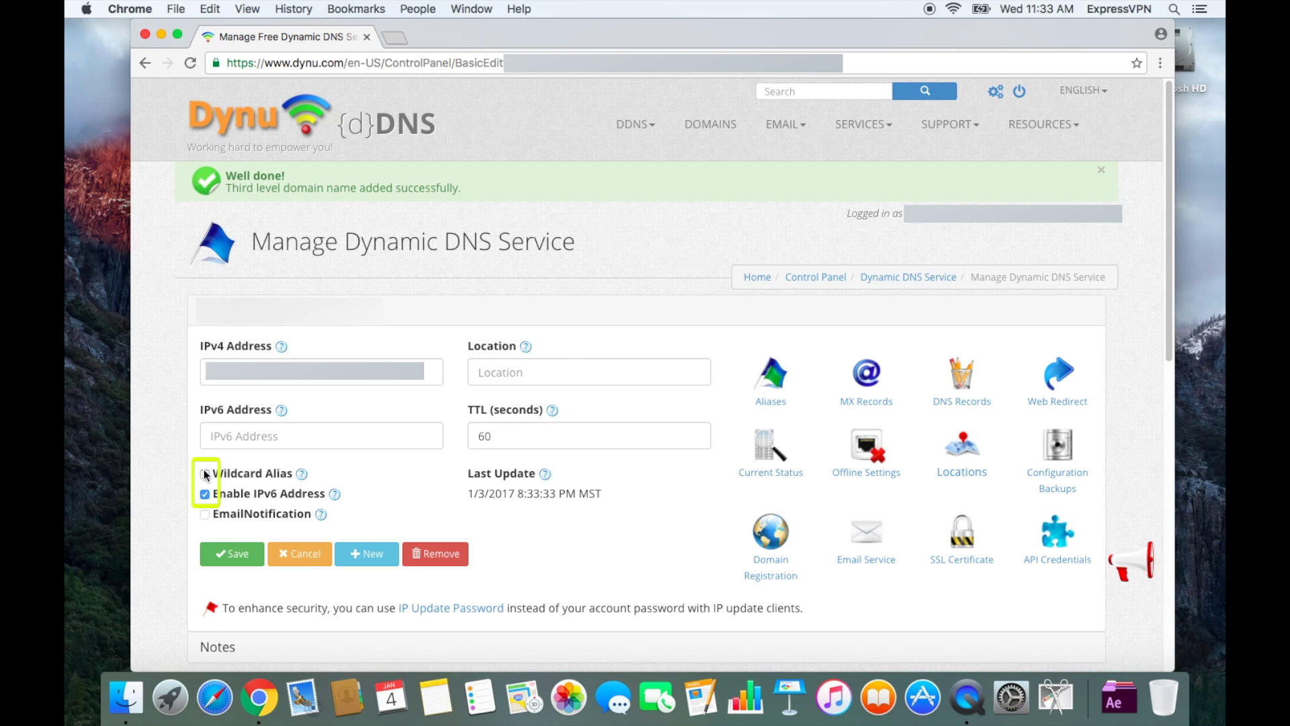
click(204, 494)
click(225, 553)
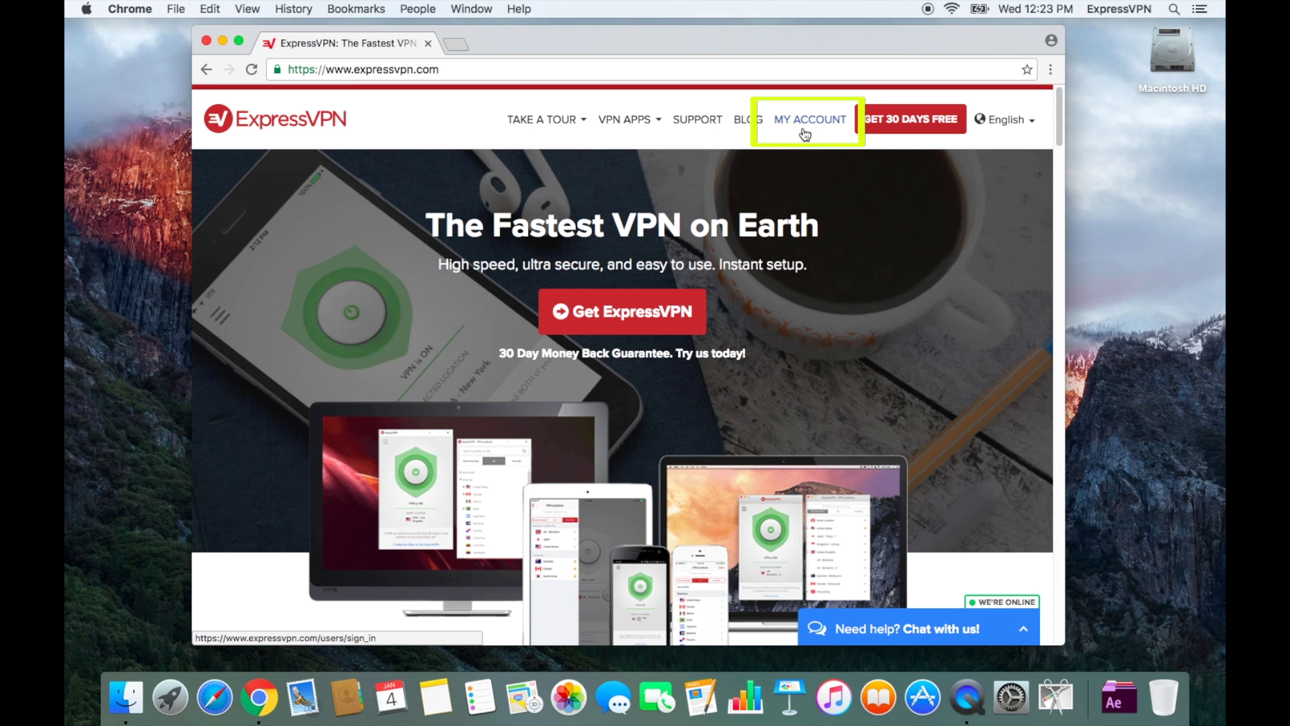
Sign in to the ExpressVPN account with the pasted email and password
click(803, 134)
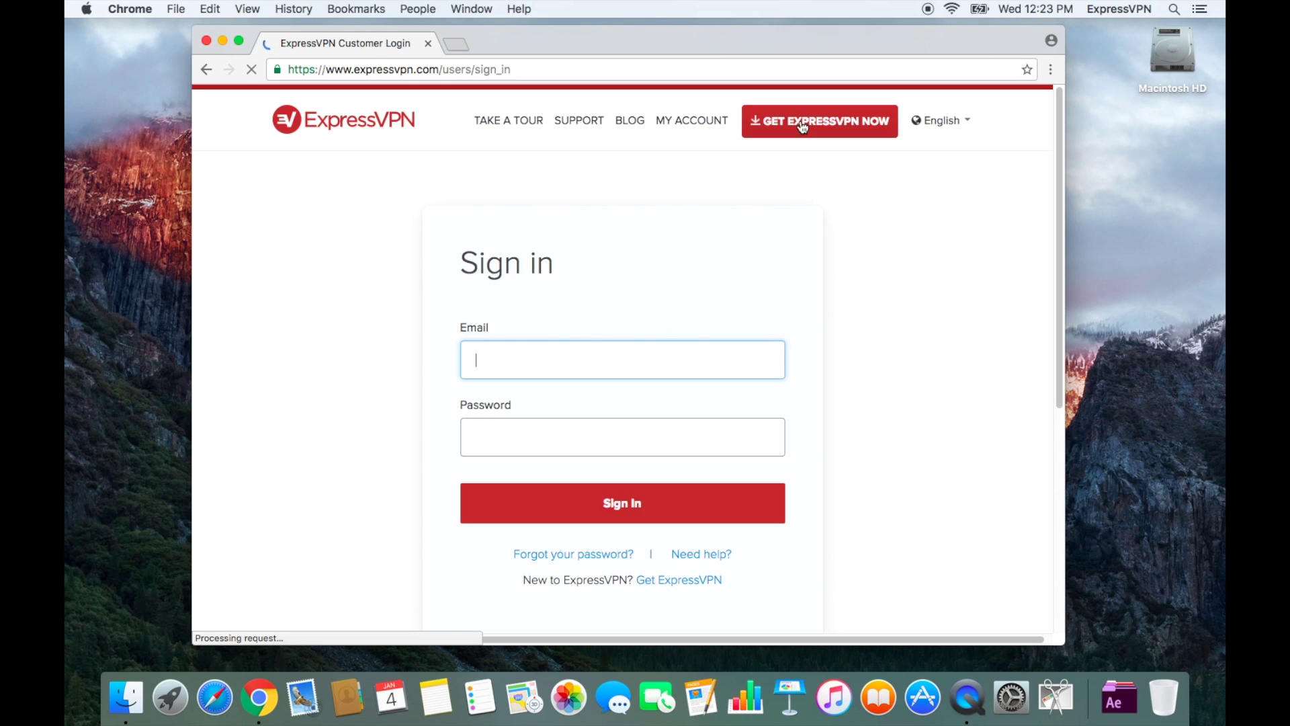
key(super+v)
key(Tab)
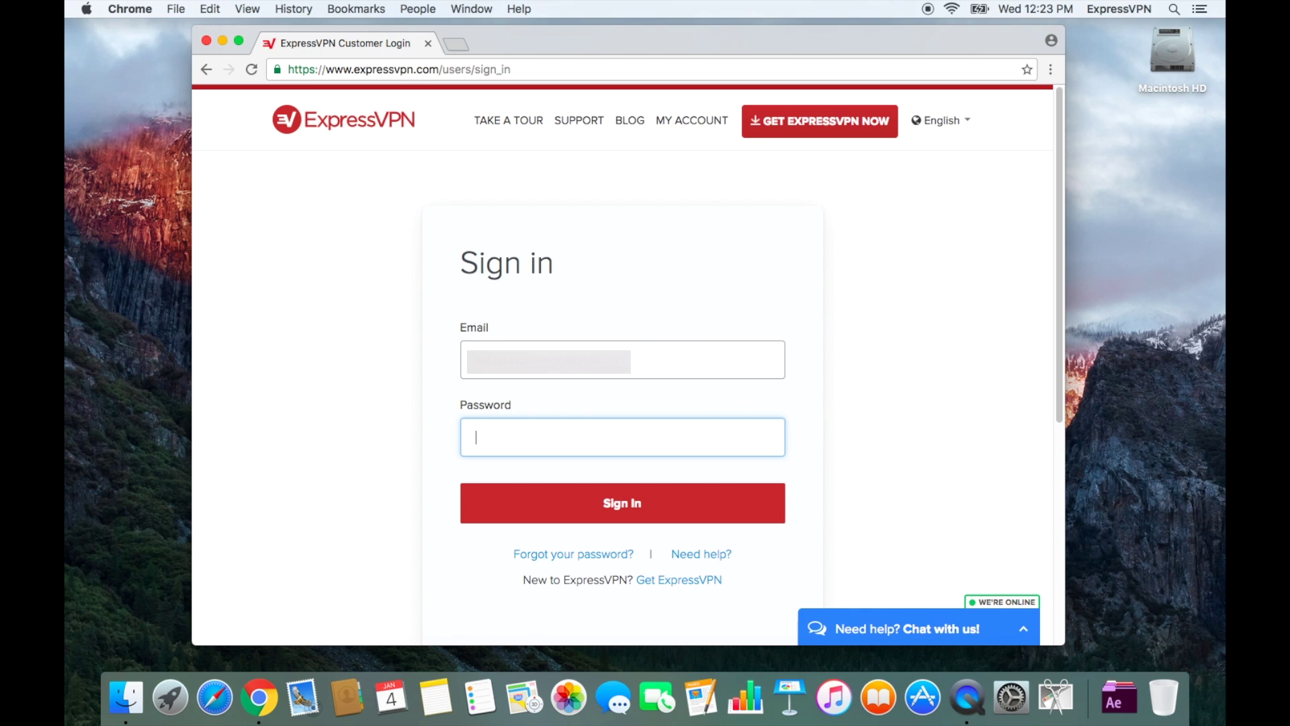
key(super+v)
key(Return)
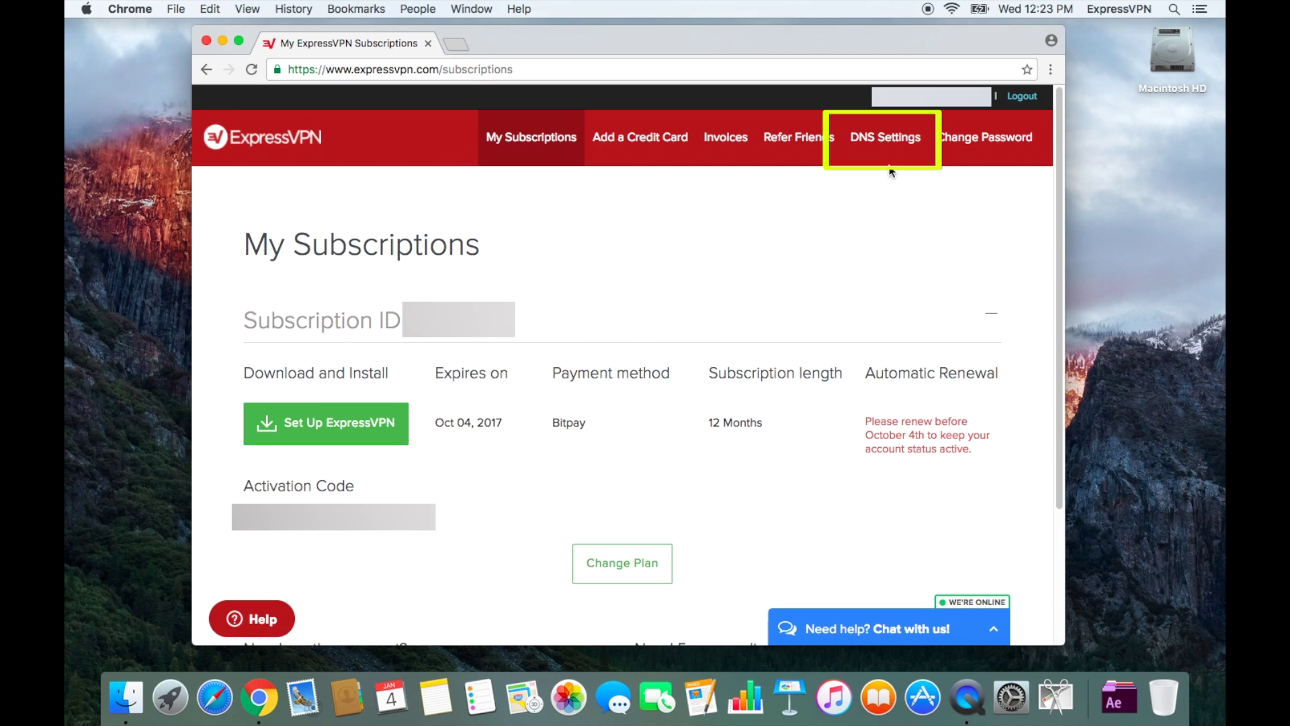
Paste the Dynu hostname into Dynamic DNS hostname in DNS Settings and save it
click(904, 141)
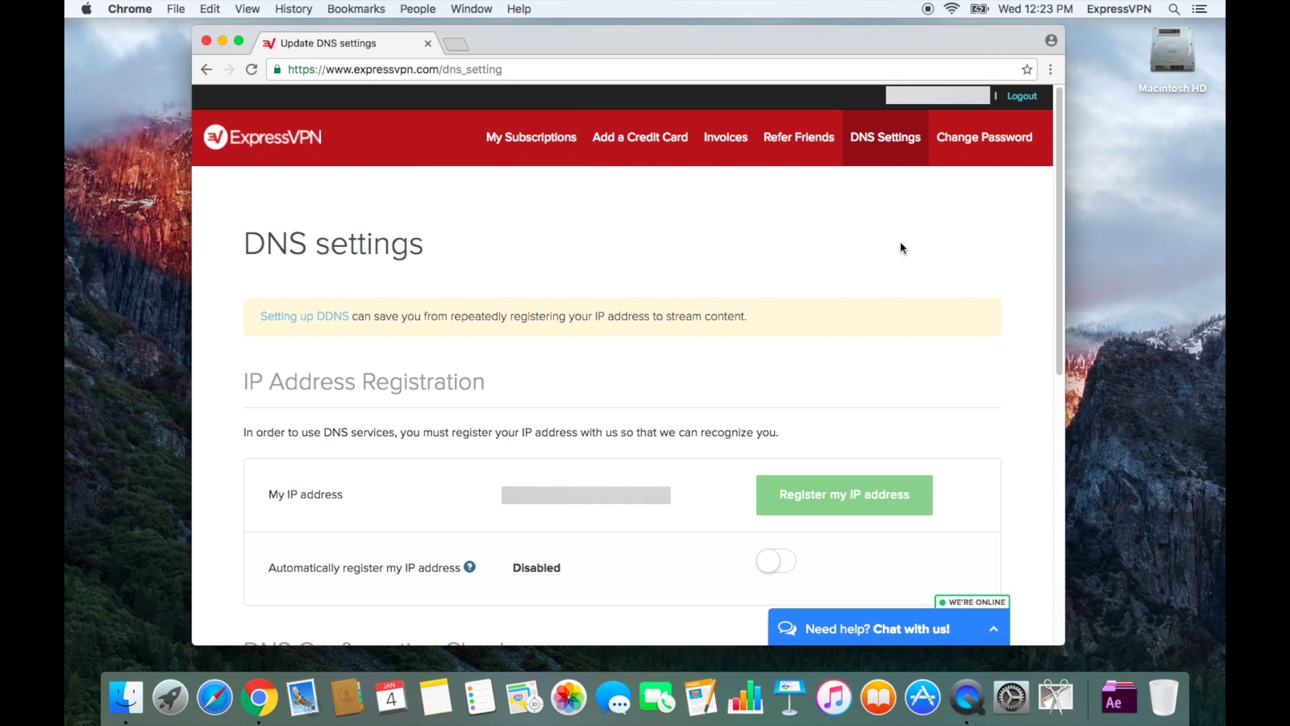
mouse_move(1059, 248)
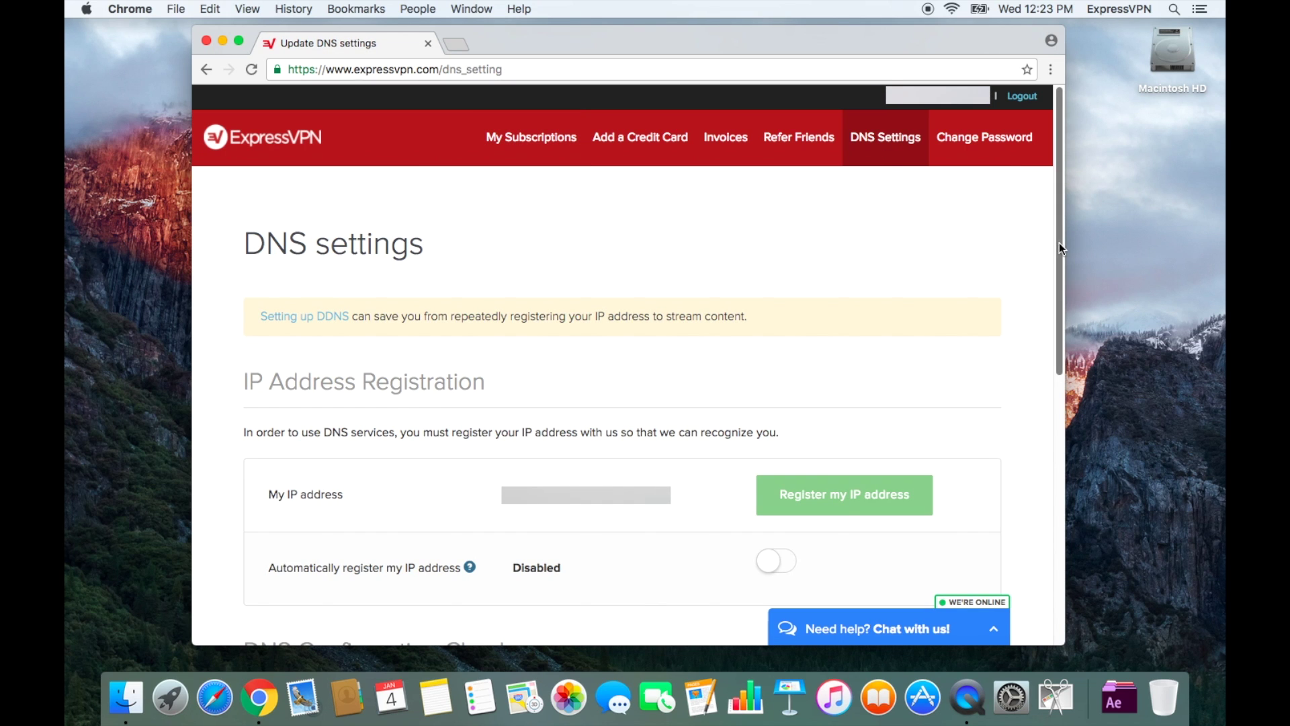
scroll(1043, 336, down, 10)
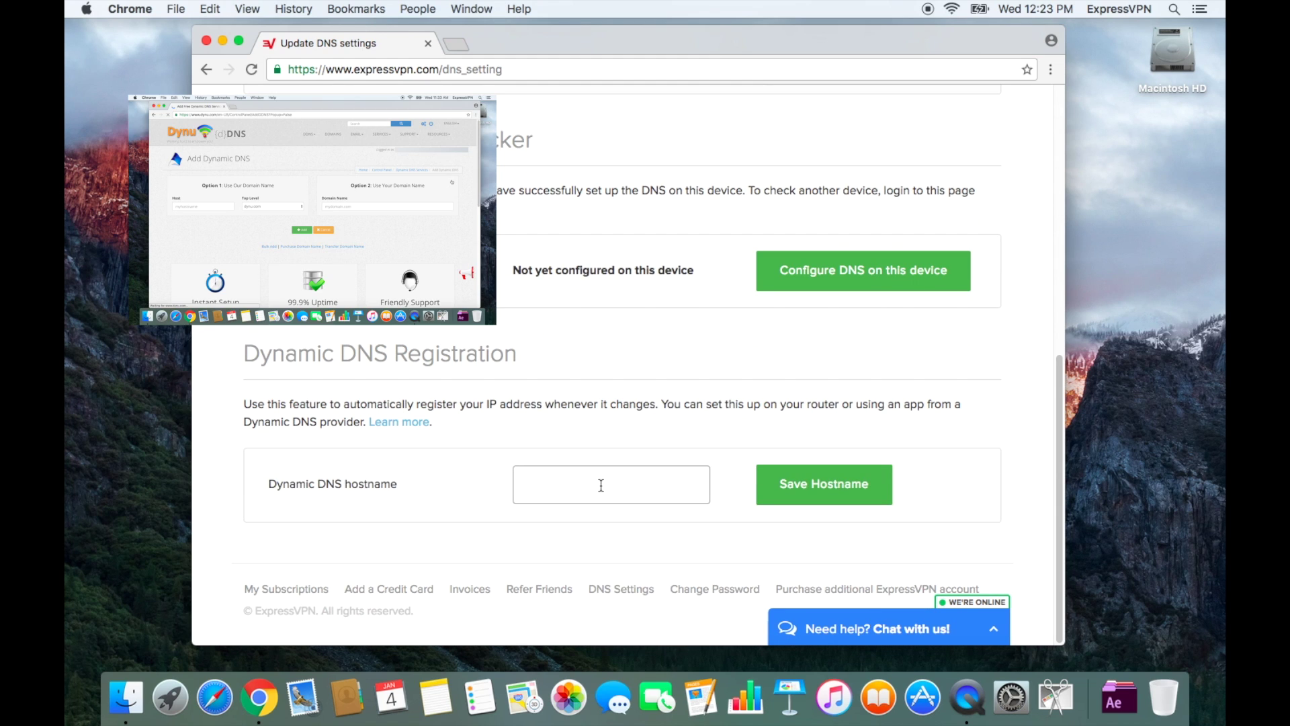
click(600, 485)
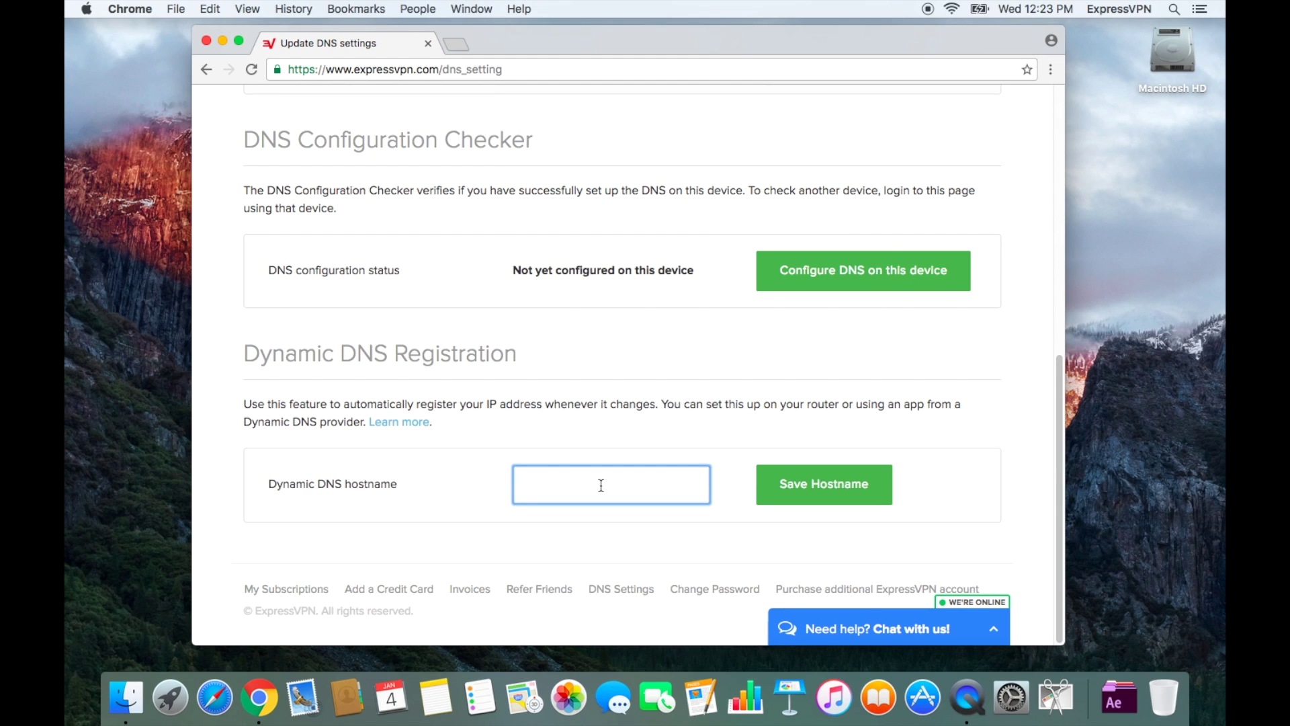
key(super+v)
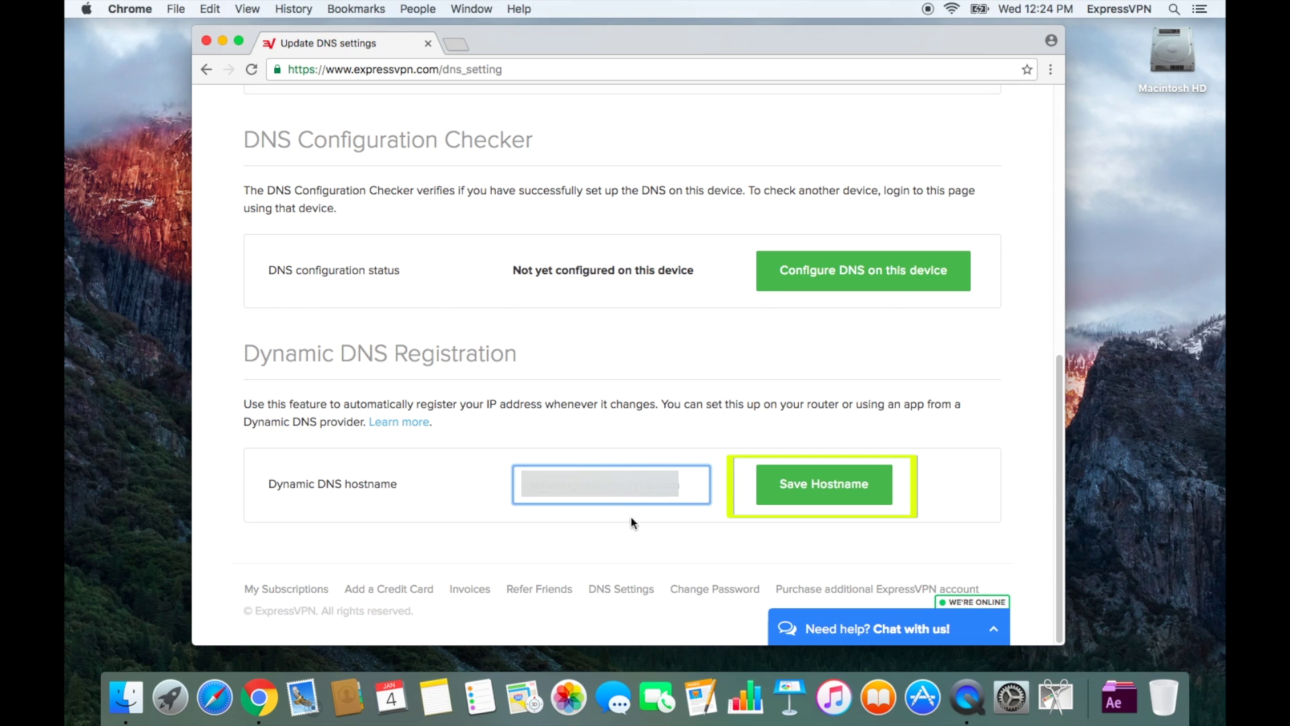
click(789, 488)
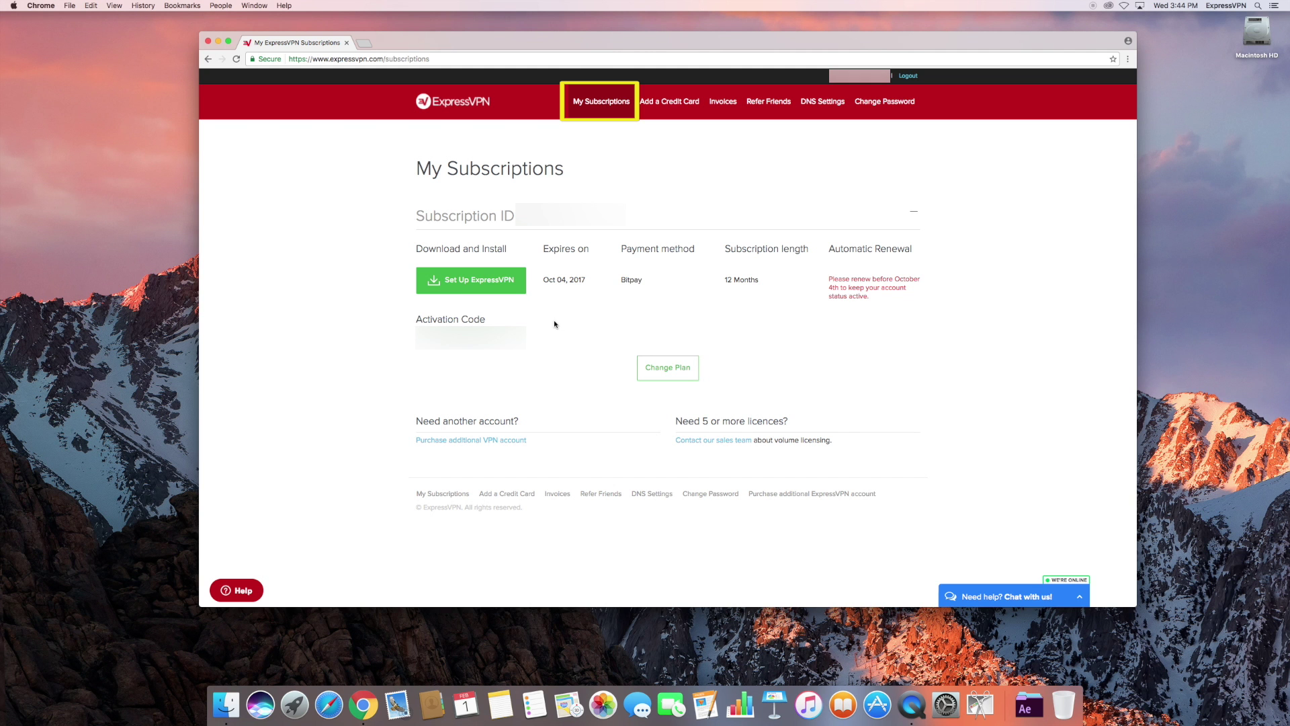
Choose PlayStation under Set Up ExpressVPN to reveal the MediaStreamer DNS server IP
click(495, 286)
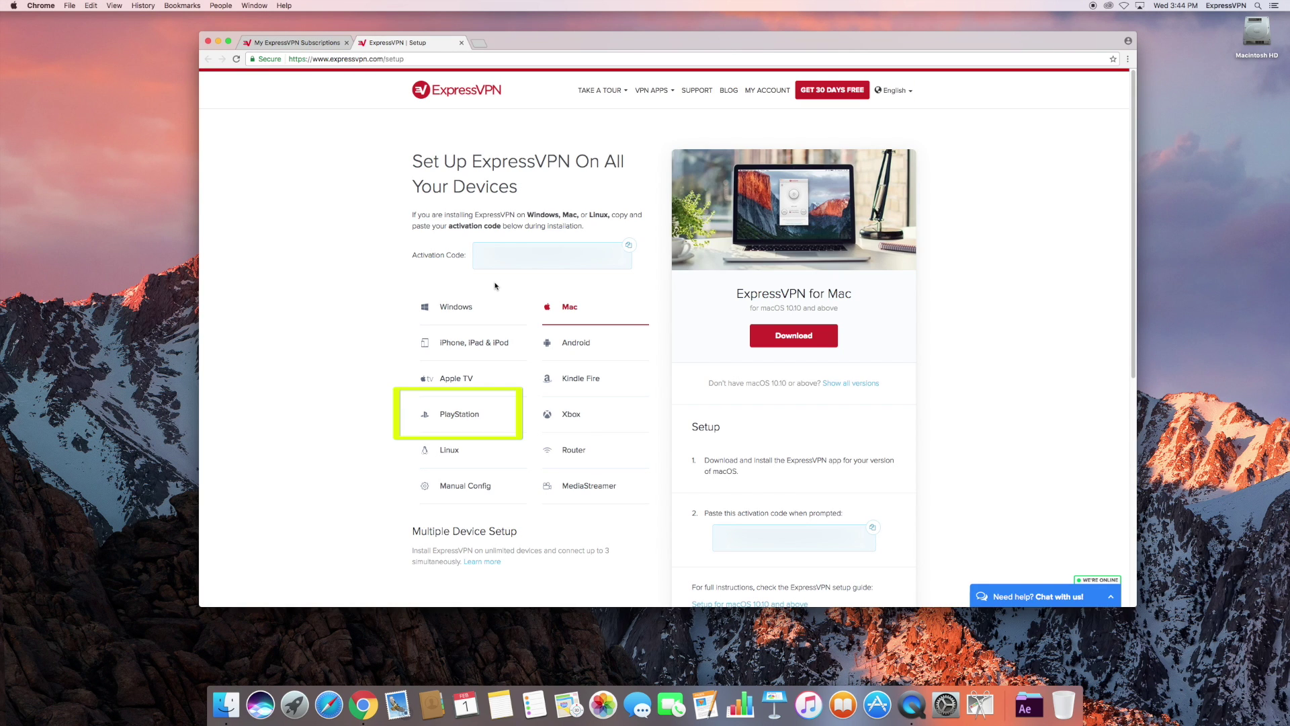
click(461, 417)
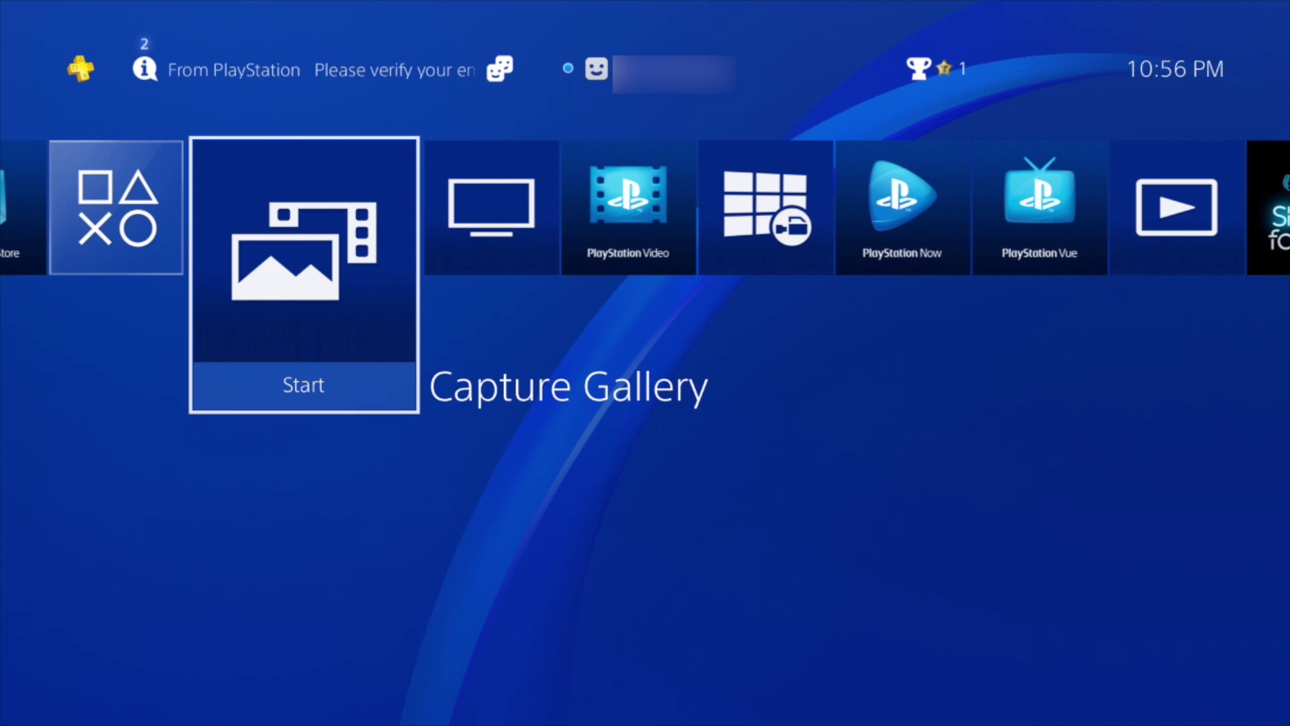
Start Set Up Internet Connection from the PS4's Network settings
key(Up)
key(Right)
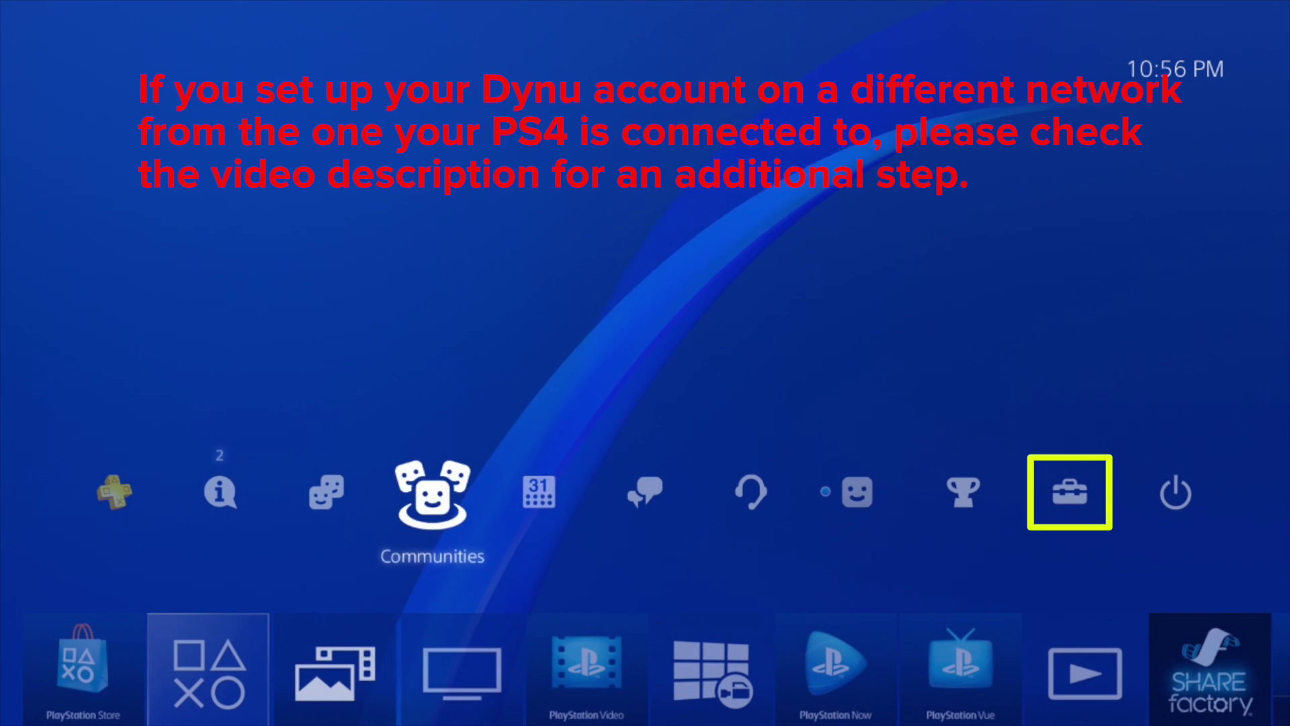
key(Right)
key(Right)
key(Right)
key(Right)
key(Right)
key(Right)
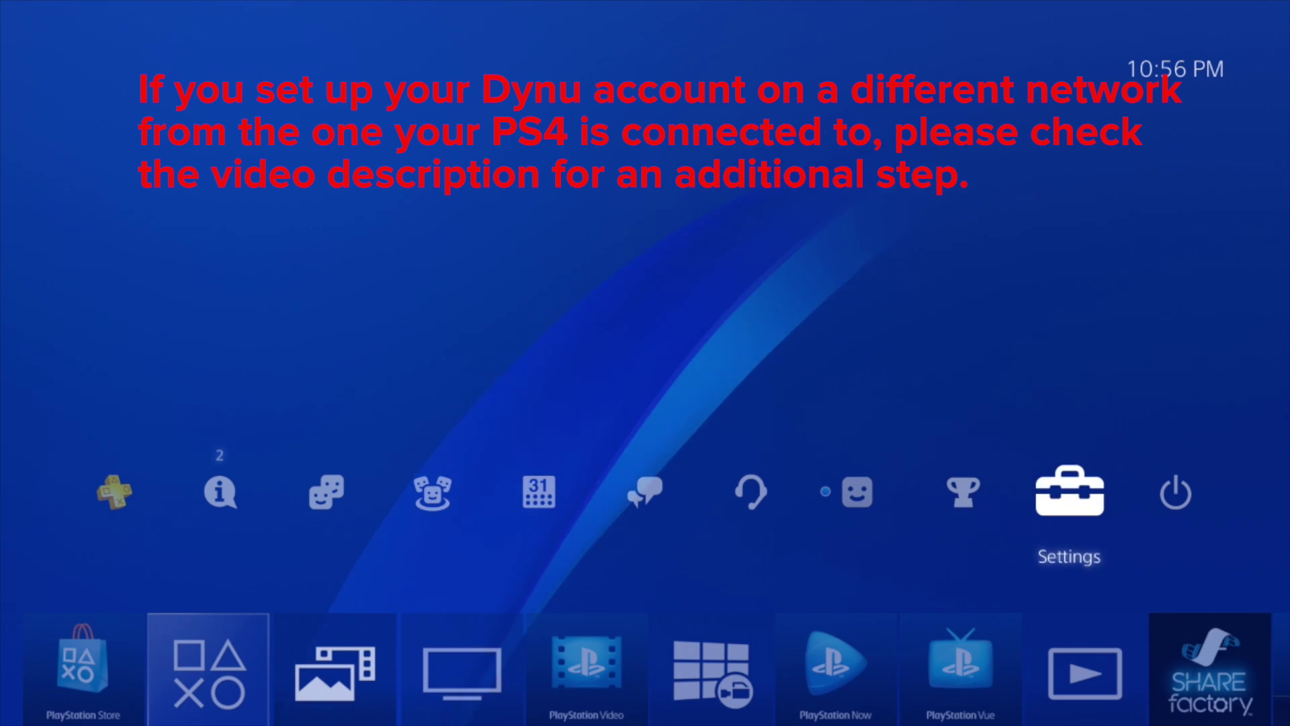
key(Return)
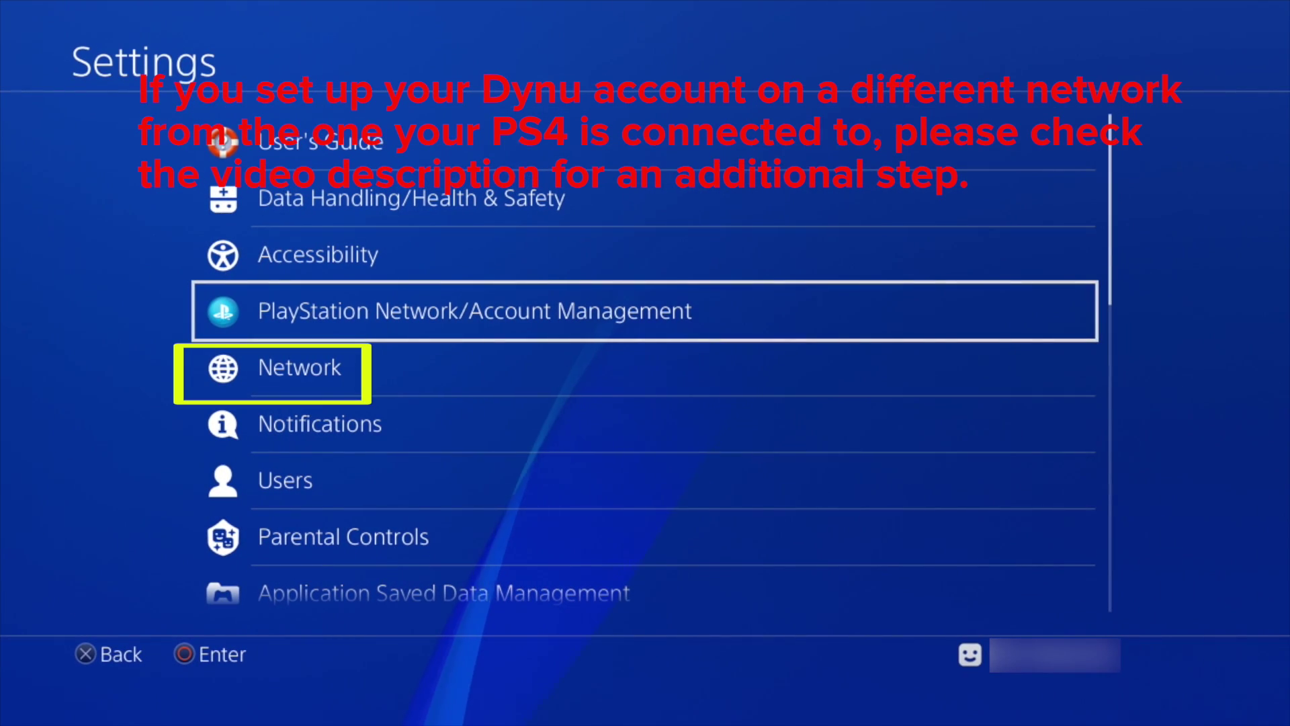
key(Down)
key(Return)
key(Down)
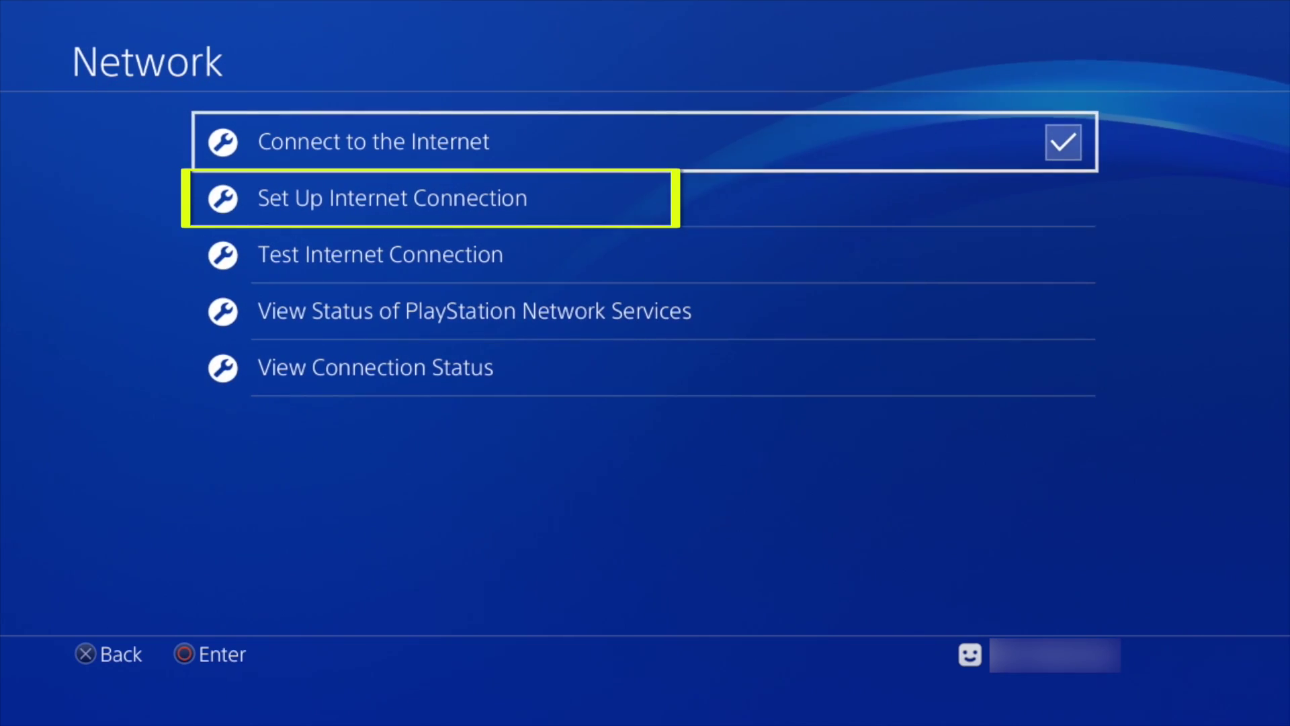
key(Return)
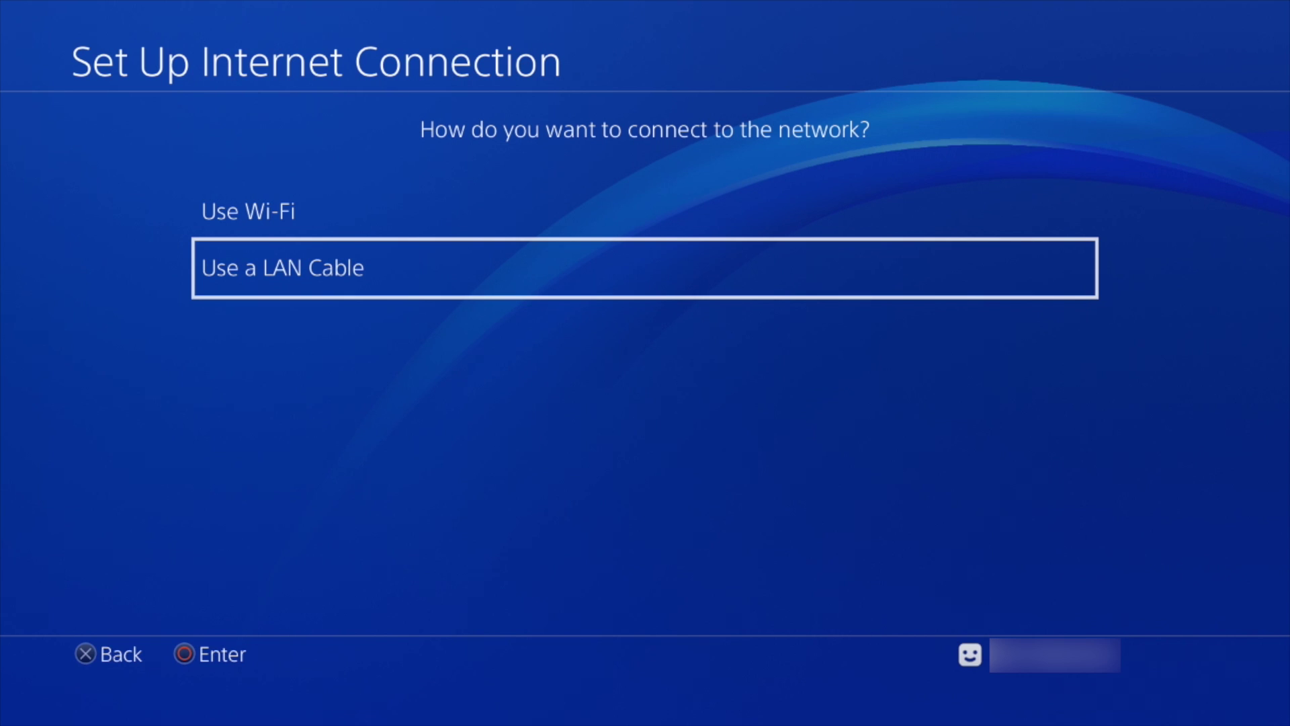
Choose a LAN cable connection with Custom setup and Automatic IP address settings
key(Return)
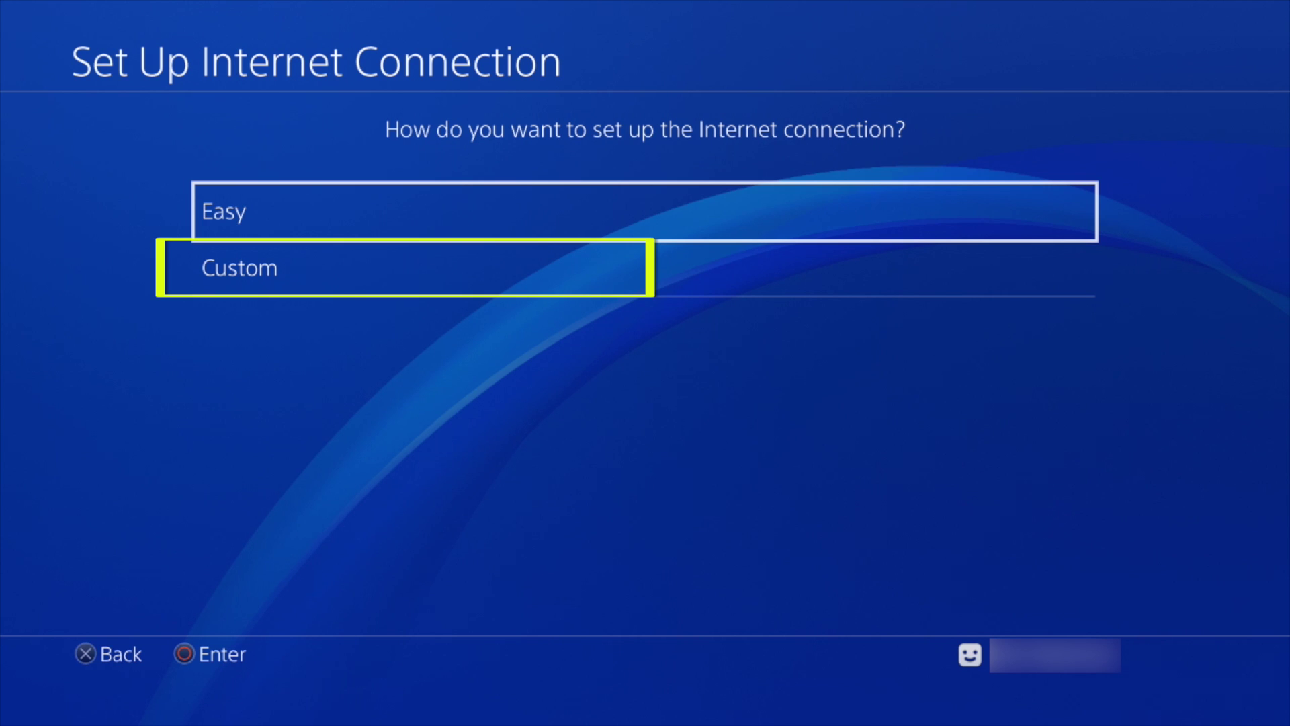
key(Down)
key(Return)
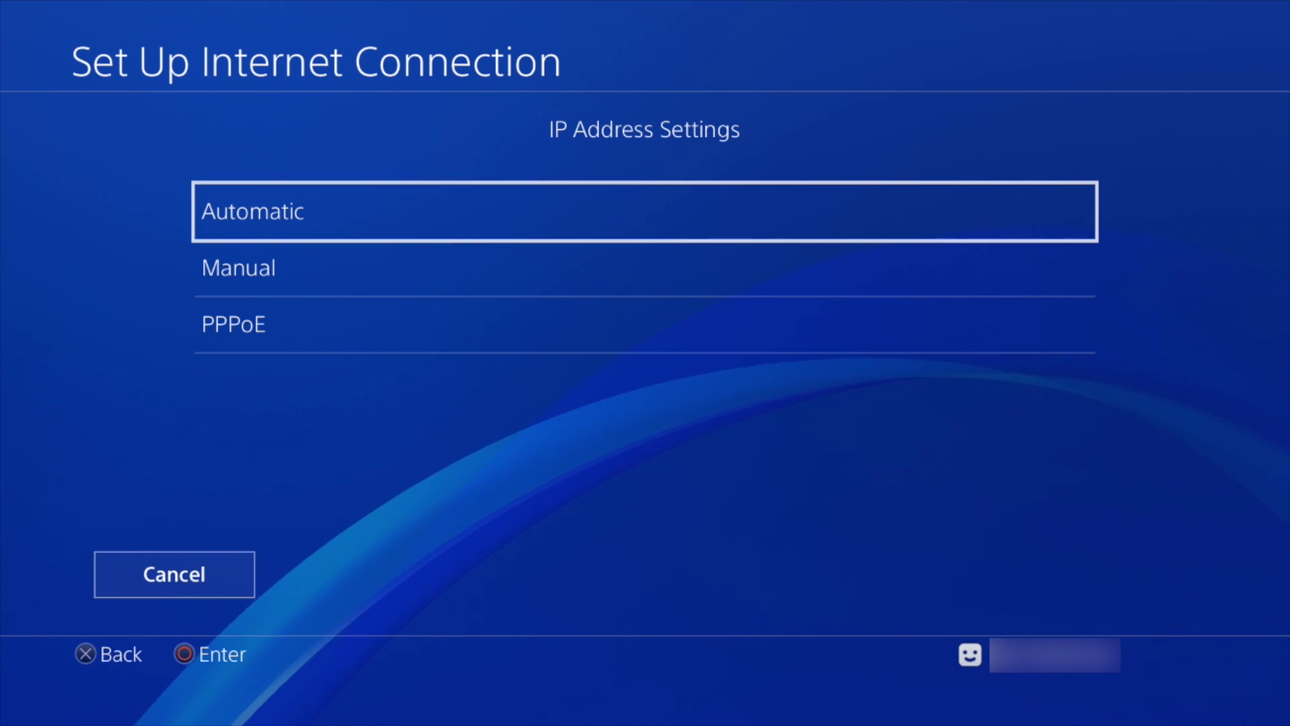
key(Return)
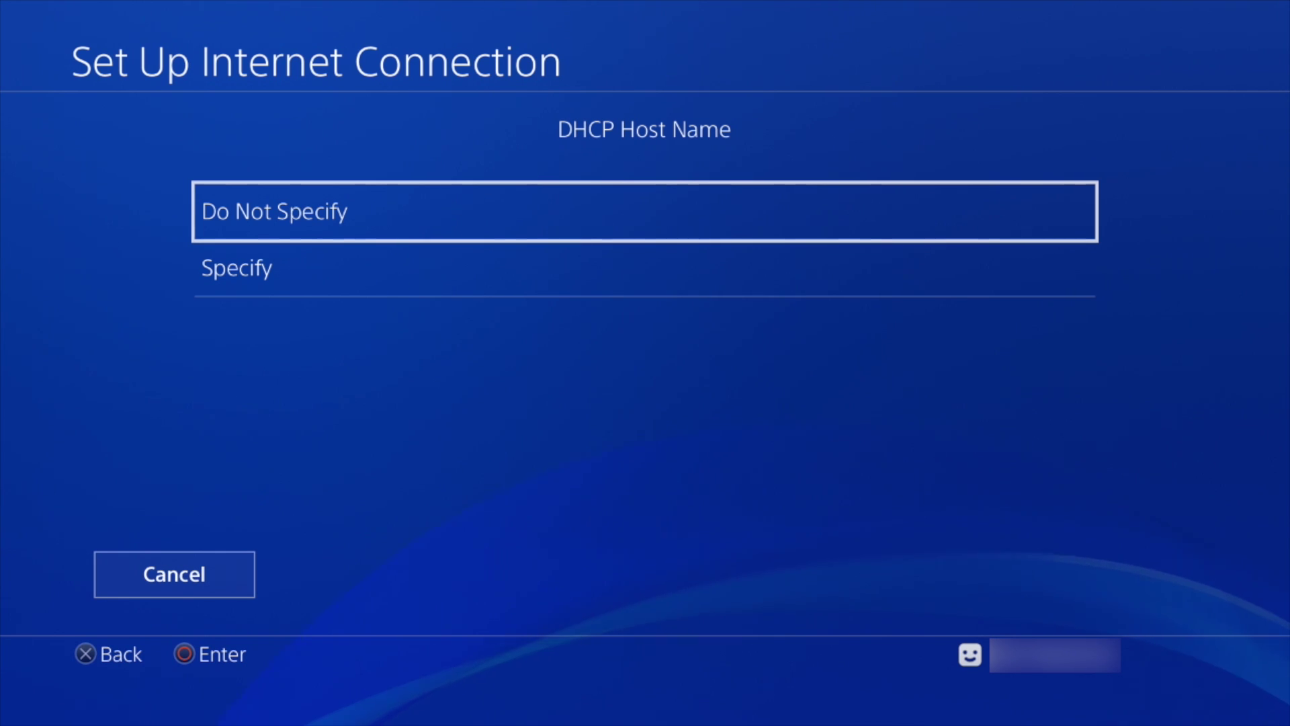
Leave DHCP host name unspecified and enter a manual primary DNS address
key(Return)
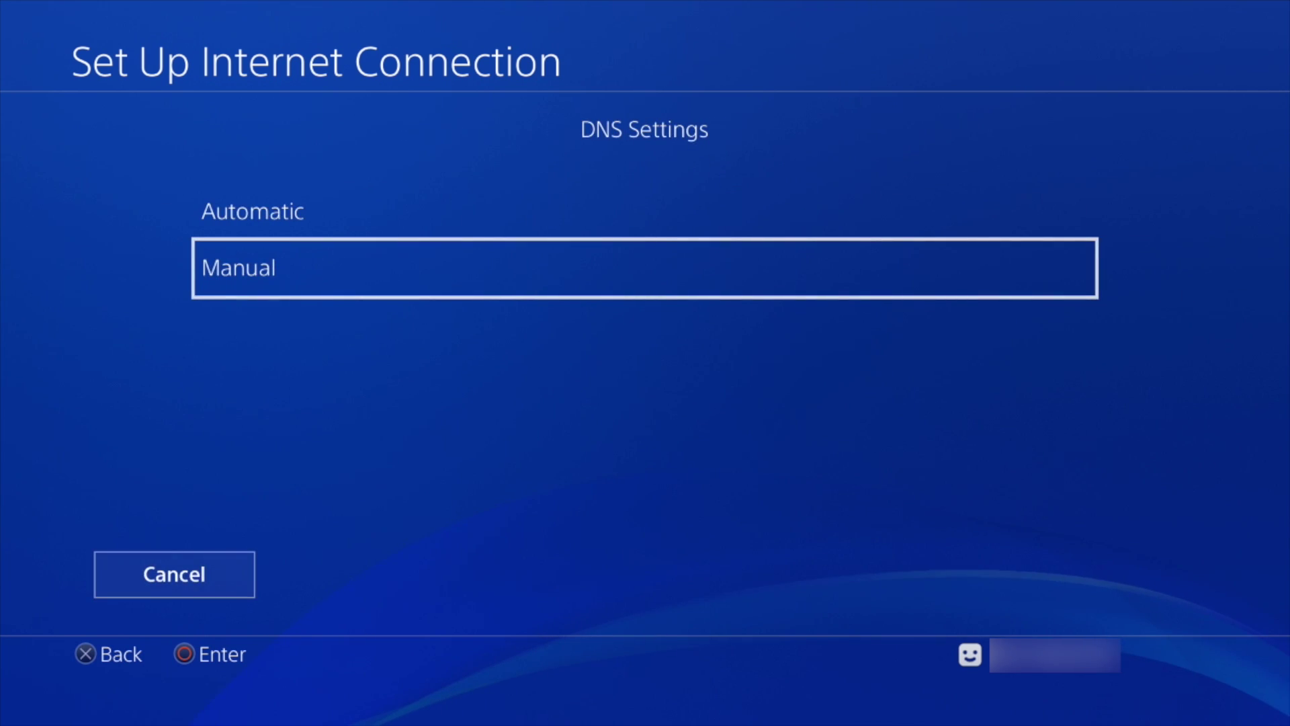
key(Return)
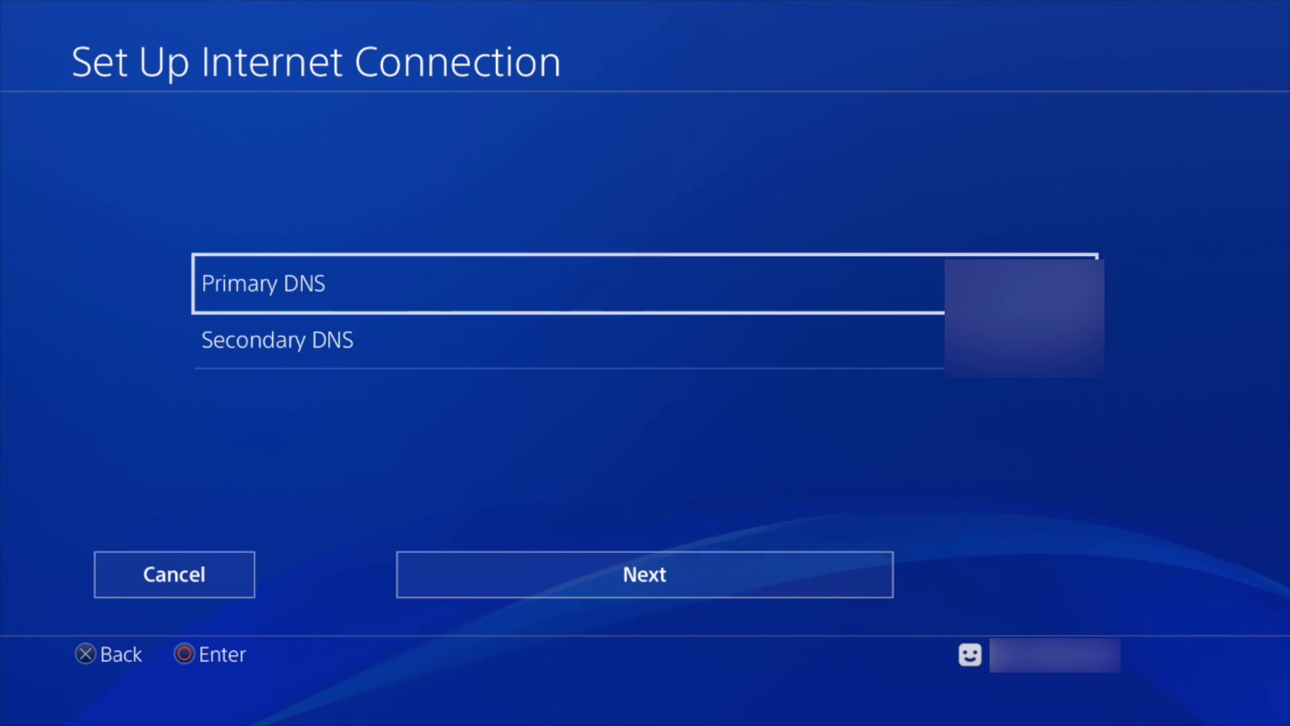
key(Return)
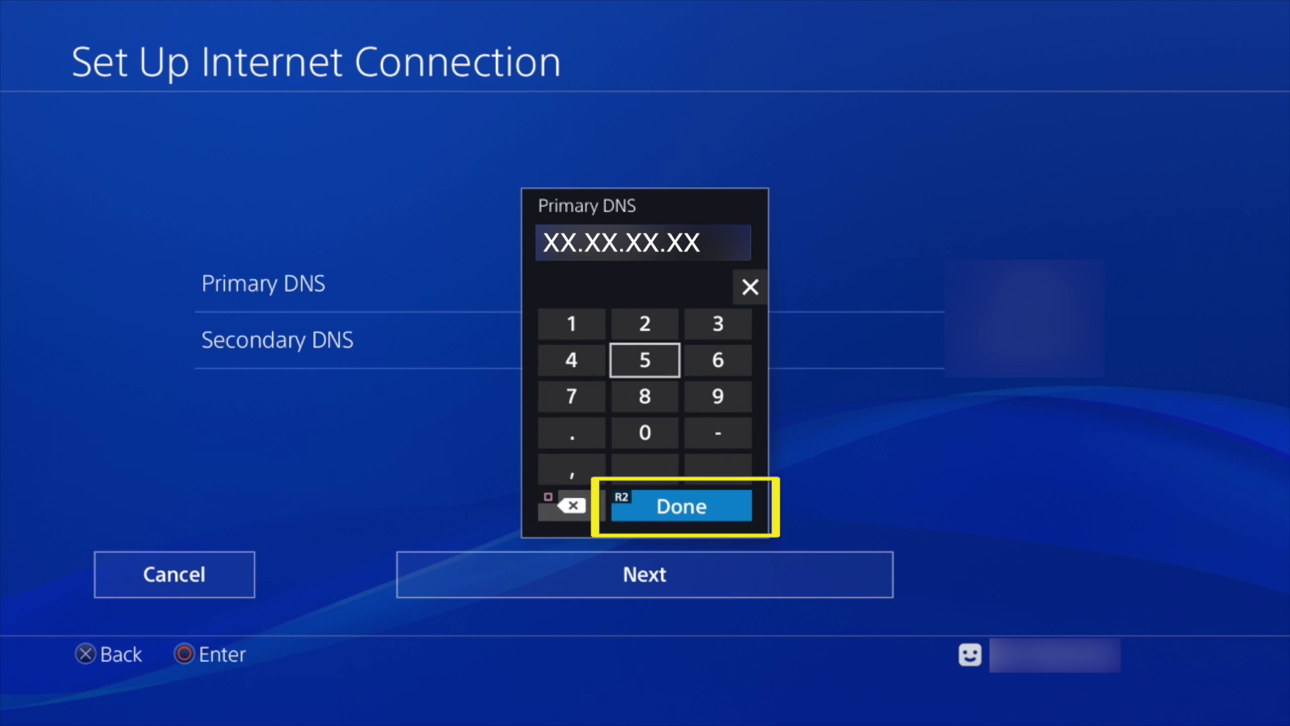
key(Left)
key(Down)
key(Down)
key(Escape)
key(Down)
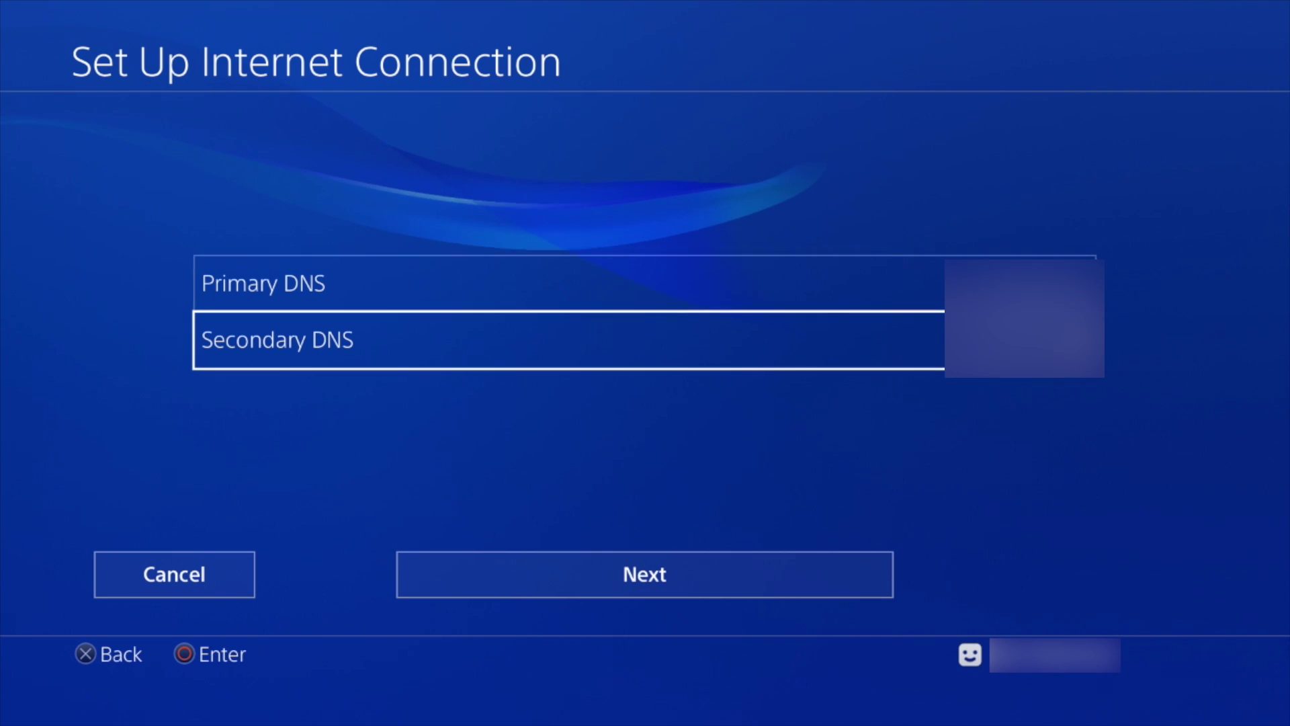
key(Down)
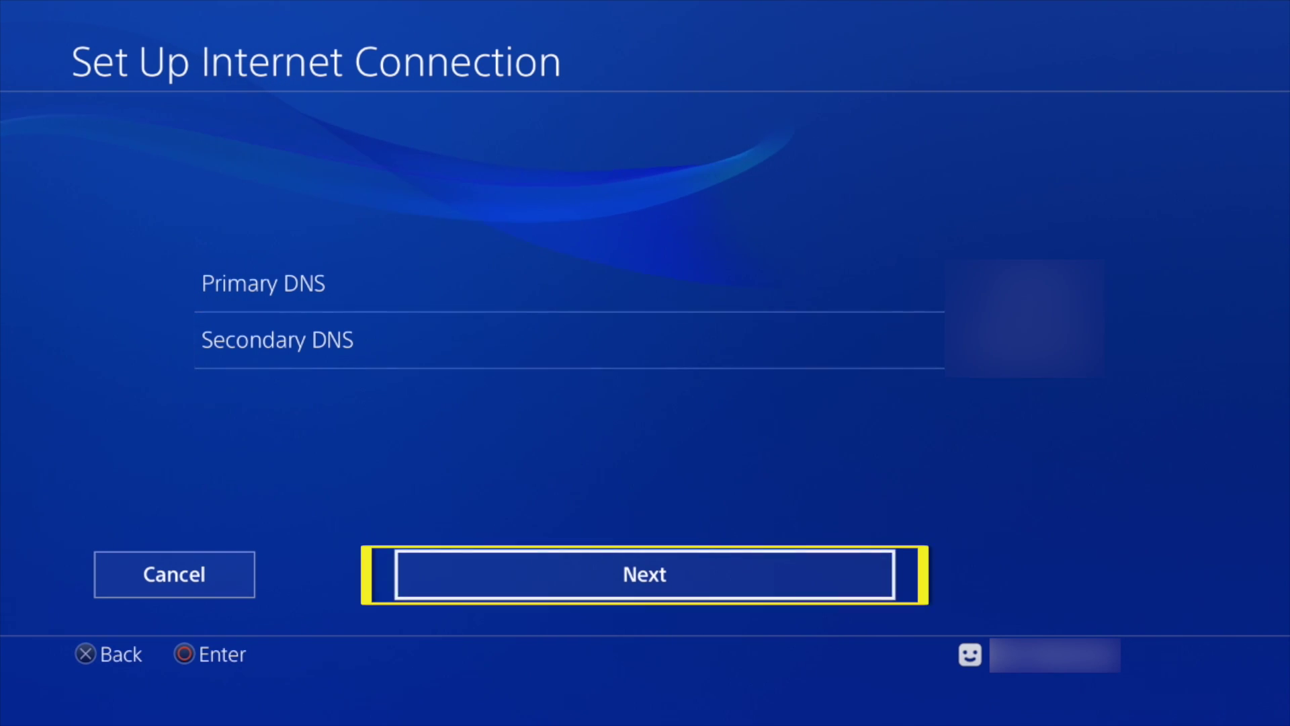
Keep MTU automatic and use no proxy server, saving the connection settings
key(Return)
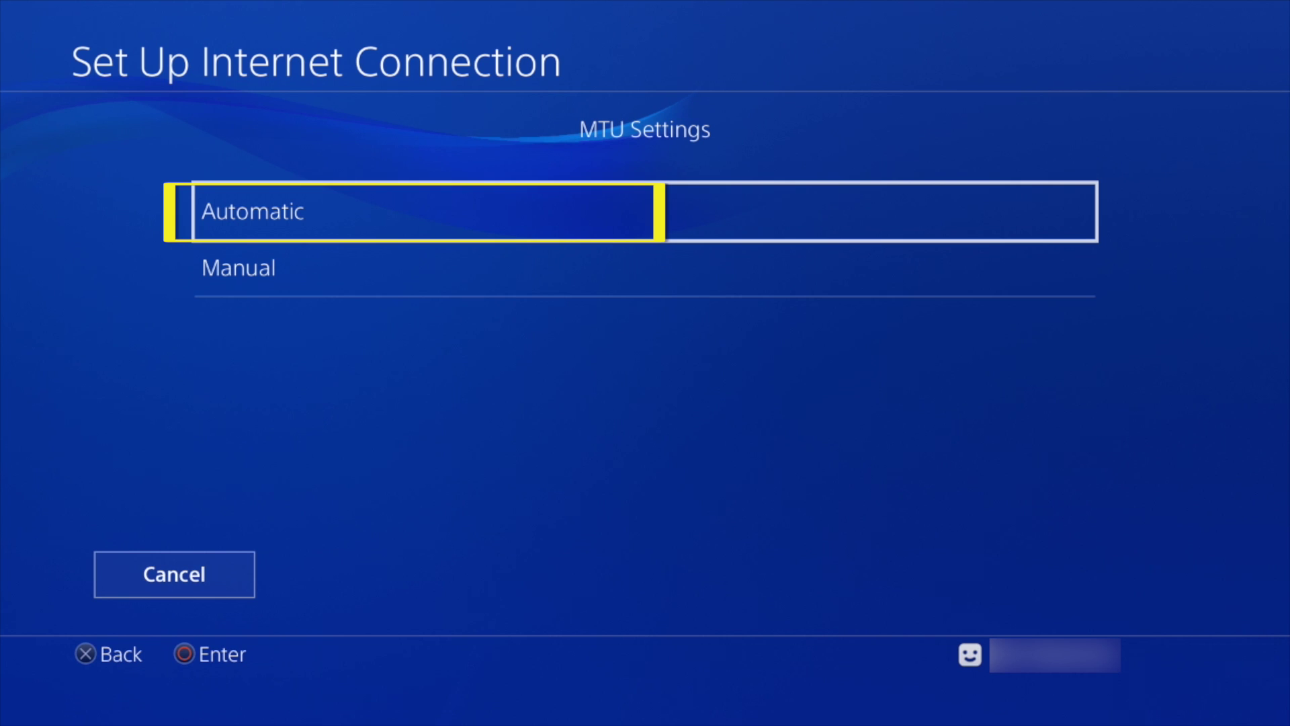
key(Return)
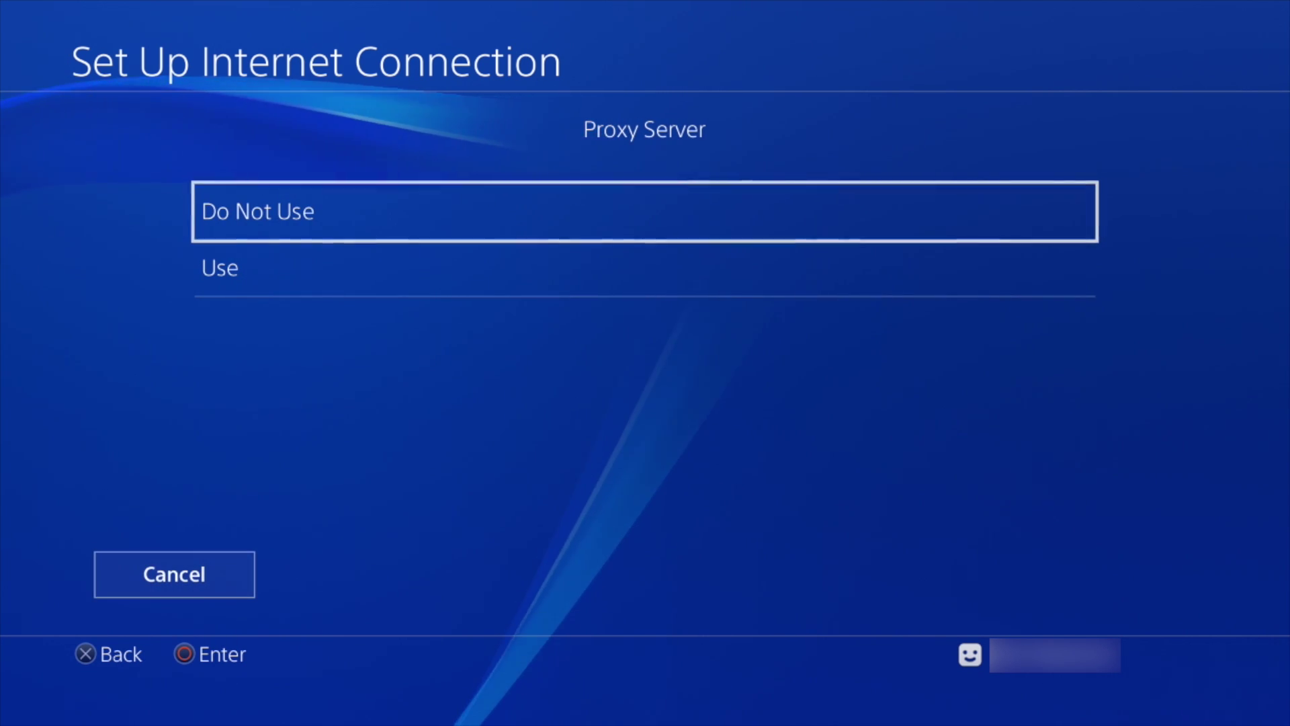
key(Return)
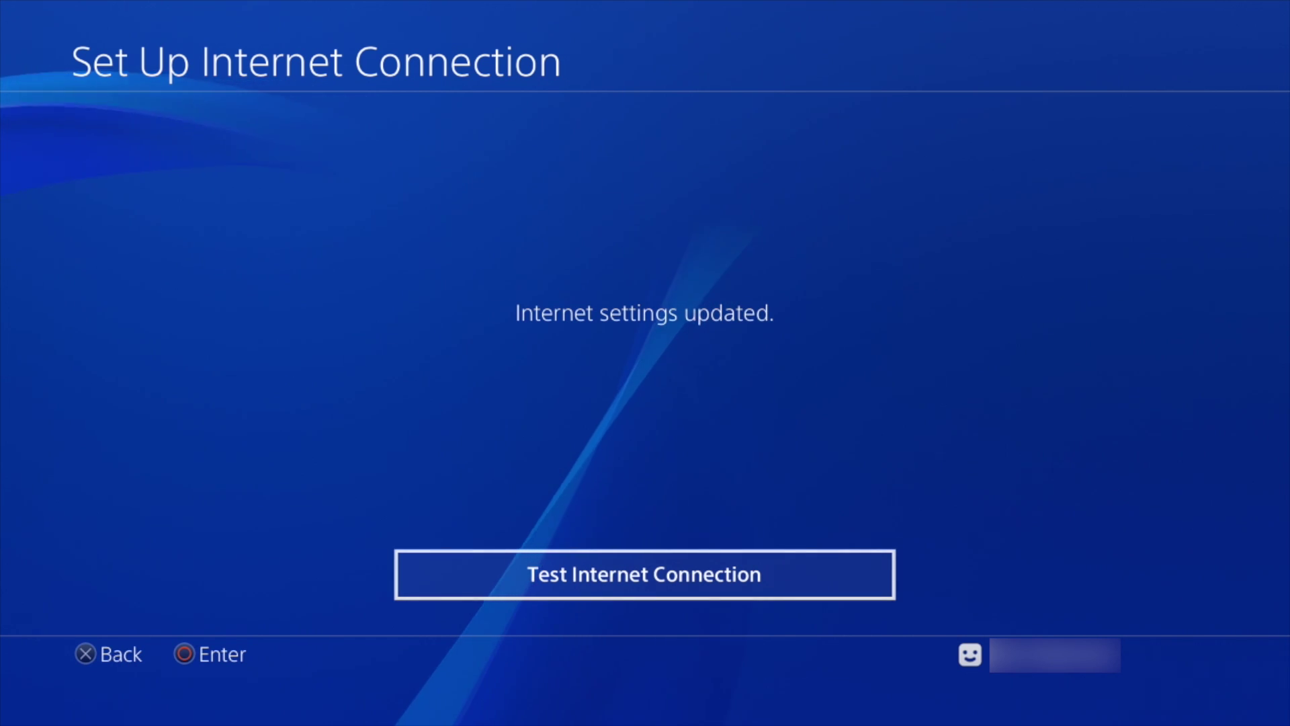
Run the internet connection test, then back out to the PS4 home screen
key(Return)
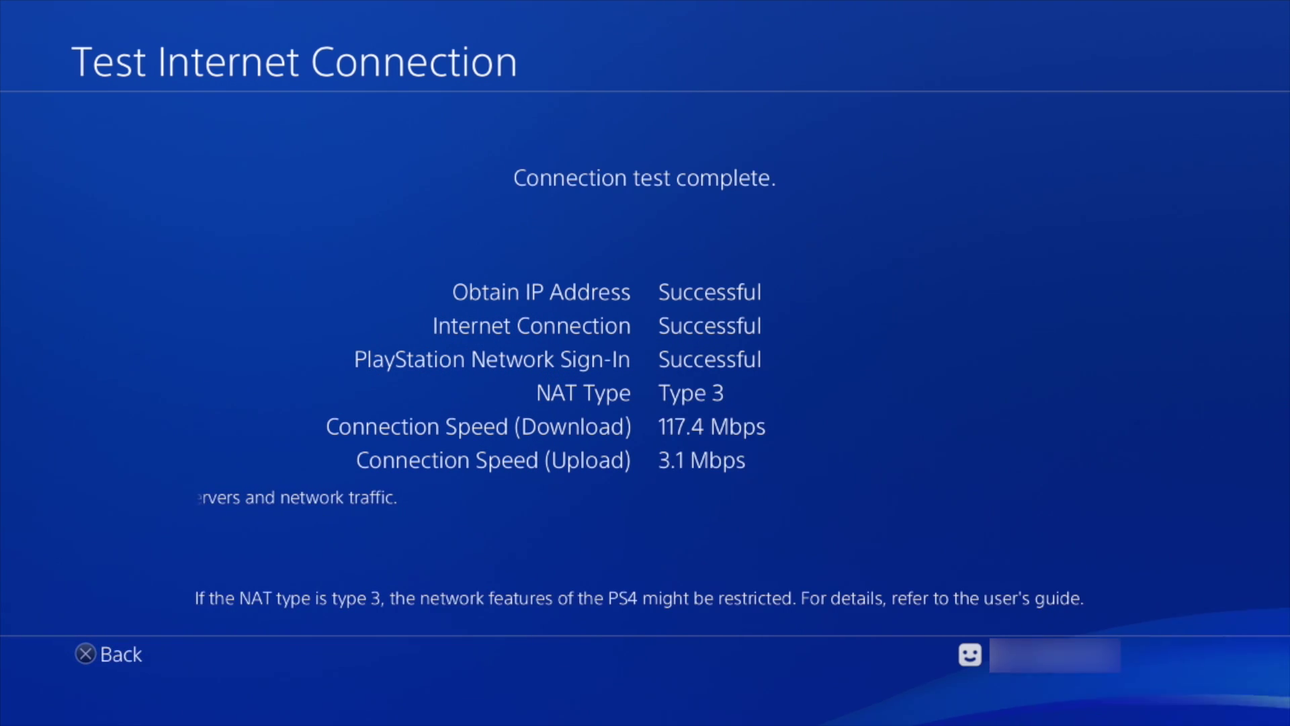
key(Escape)
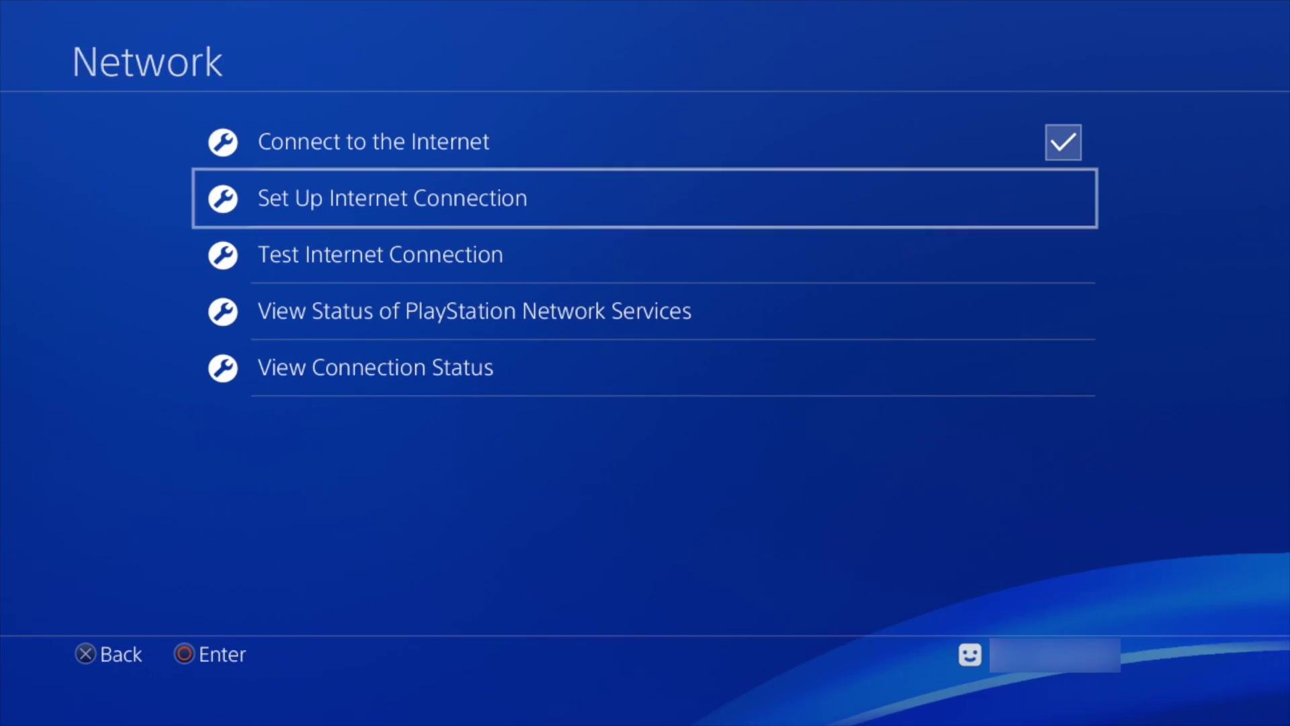
key(Escape)
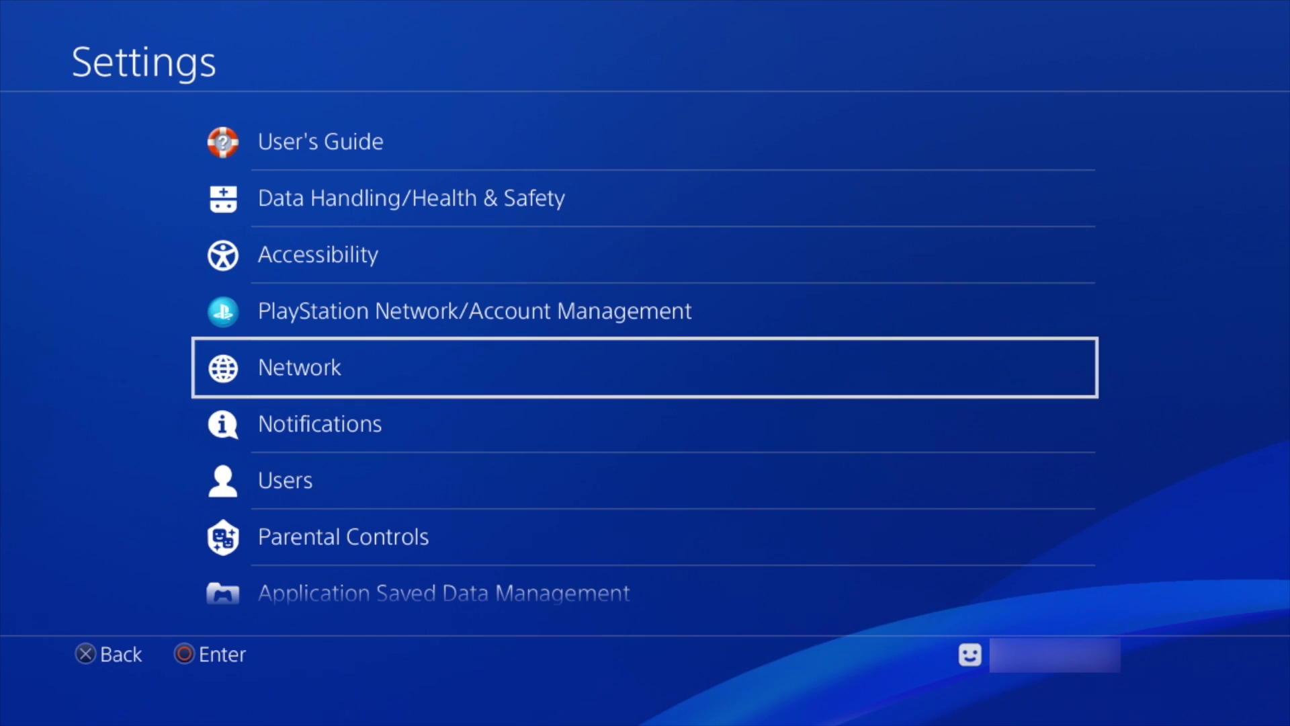
key(Escape)
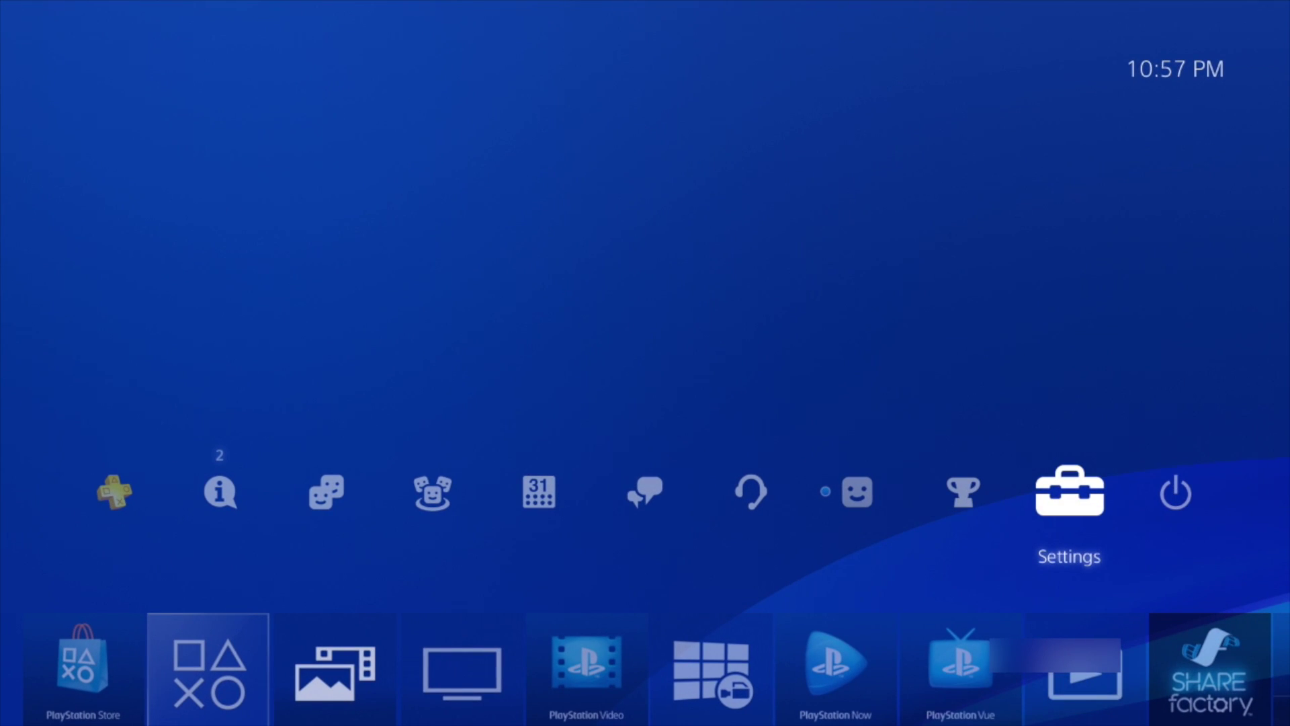
Open Power Options from the PS4 Power menu
key(Right)
key(Return)
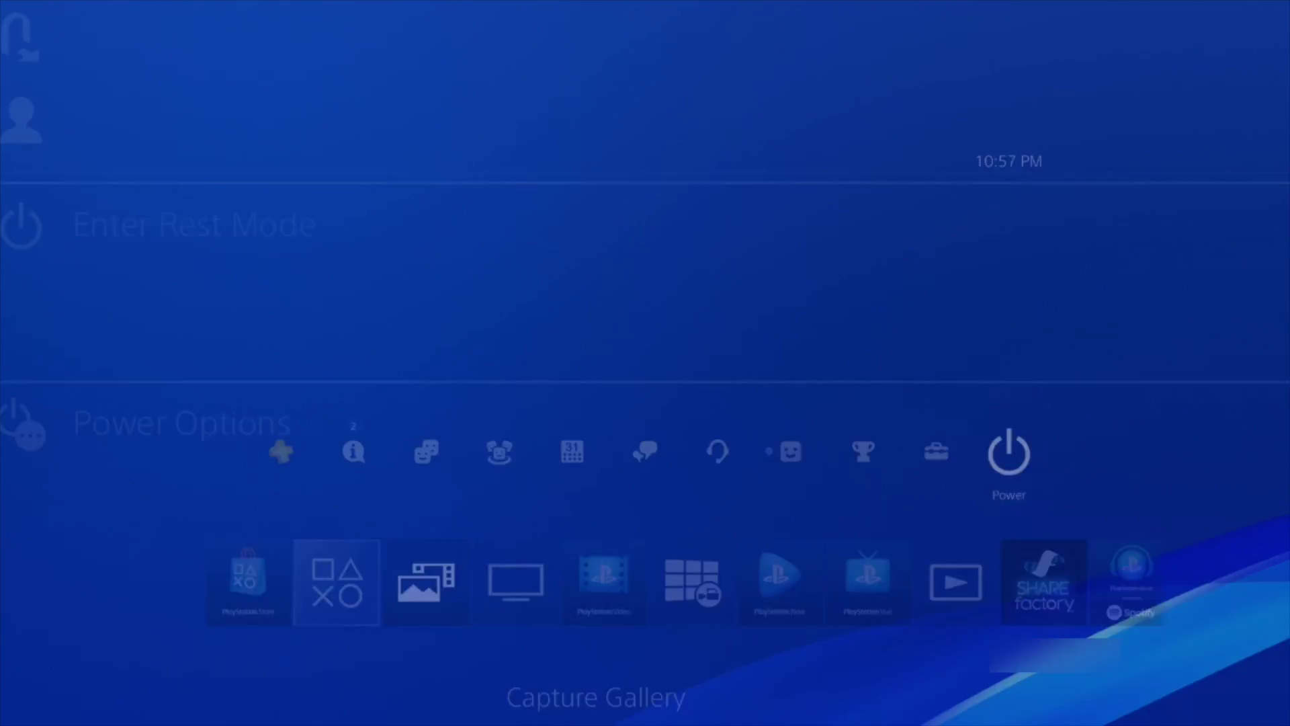
key(Down)
key(Return)
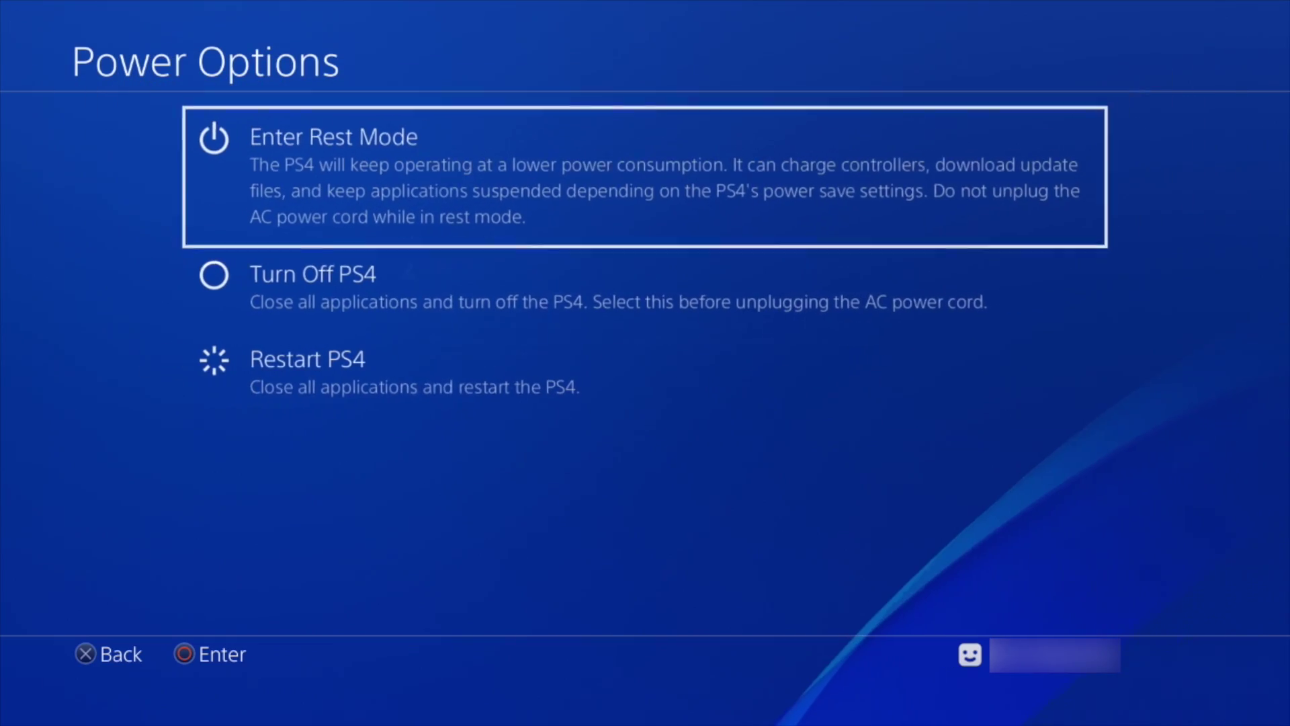